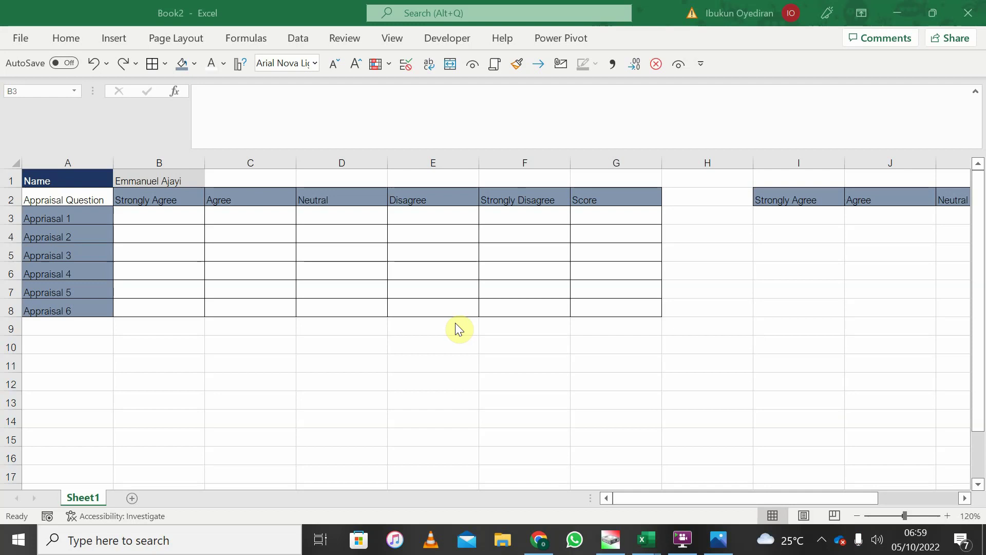
# Step: Bring up the reference image0.jpeg of the checkbox appraisal table in Photos
pyautogui.hotkey('alt', 'Tab')
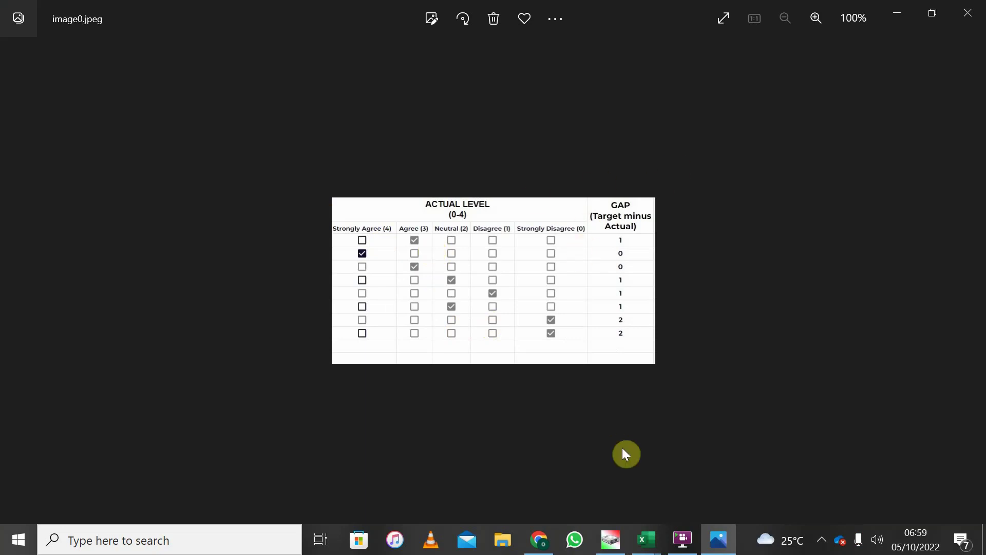
# Step: Draw a Form Control check box in cell B3 of the Book2 workbook
pyautogui.hotkey('alt', 'Tab')
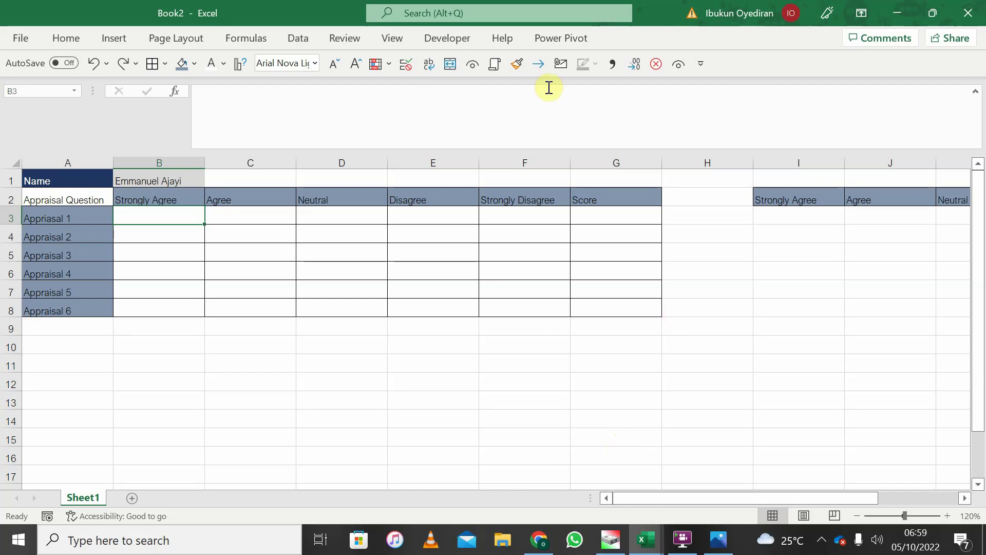
pyautogui.click(432, 38)
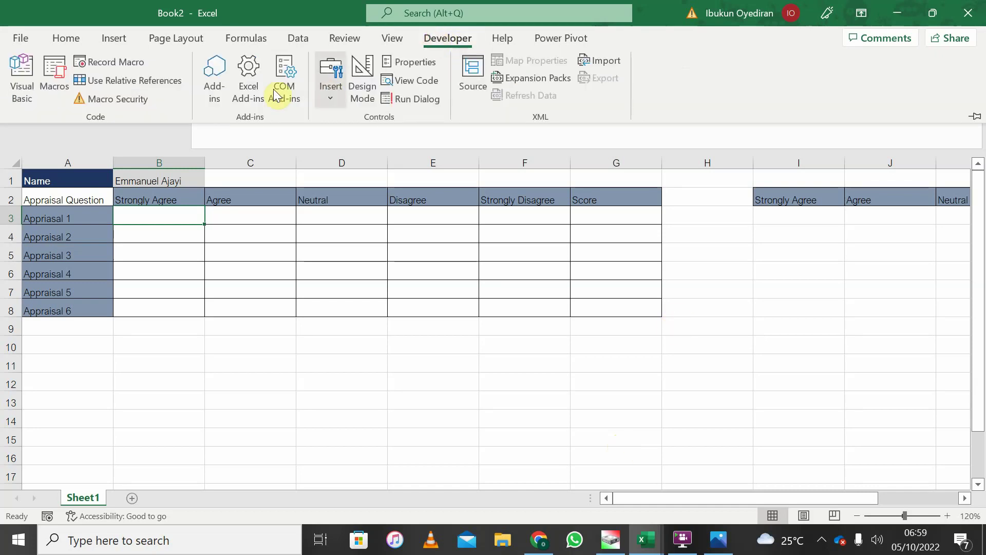
pyautogui.click(328, 97)
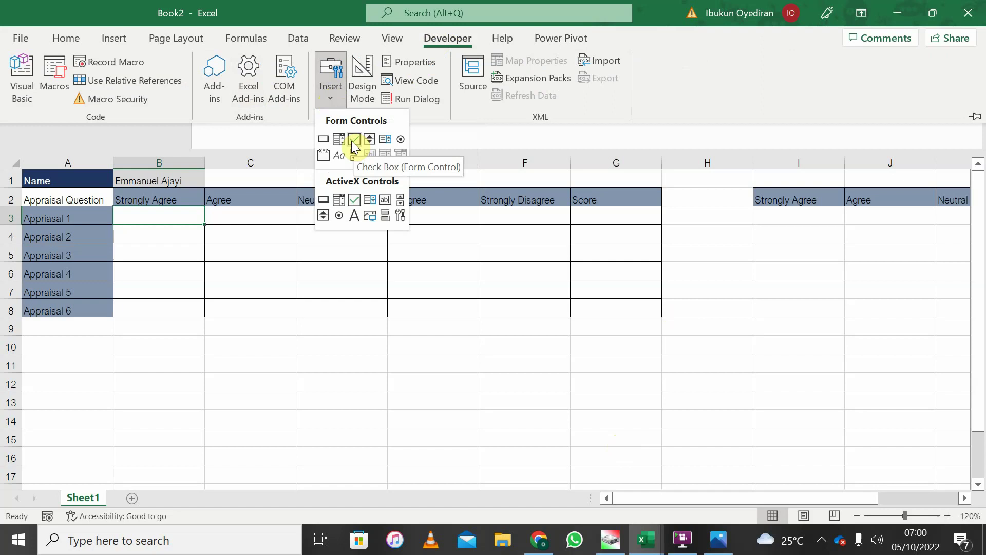
pyautogui.click(353, 141)
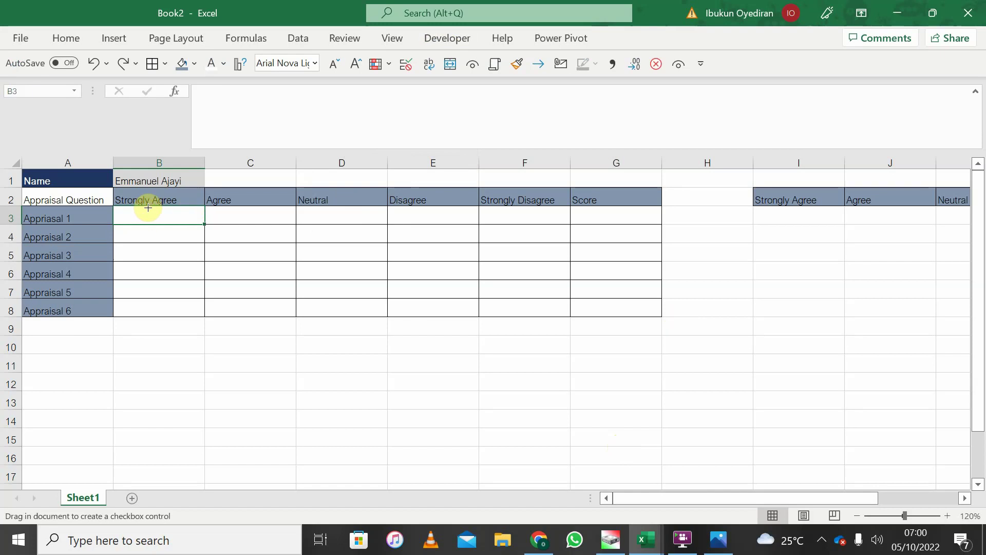
pyautogui.moveTo(148, 207)
pyautogui.mouseDown()
pyautogui.moveTo(173, 229)
pyautogui.moveTo(250, 218)
pyautogui.mouseUp()
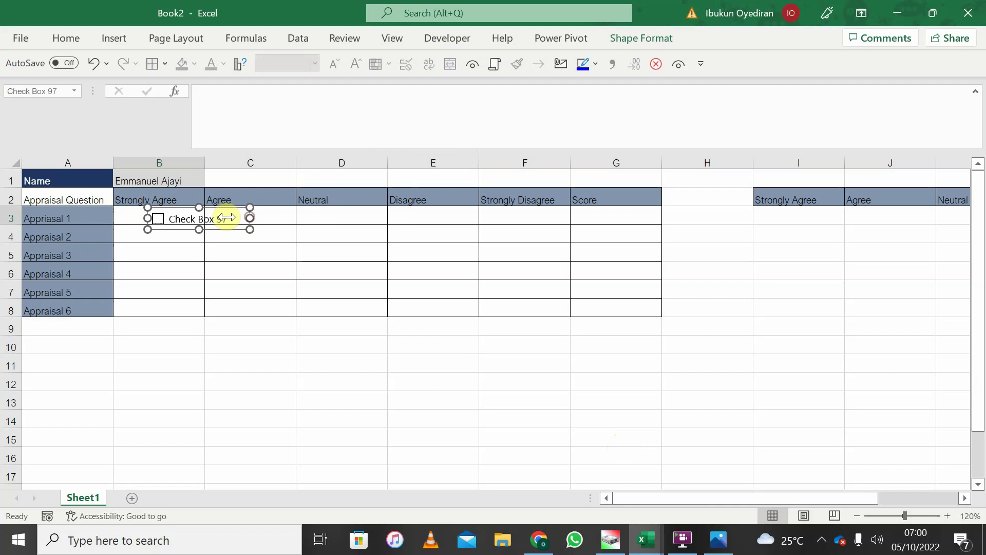
# Step: Erase the check box's caption and narrow it to fit inside B3
pyautogui.click(171, 218)
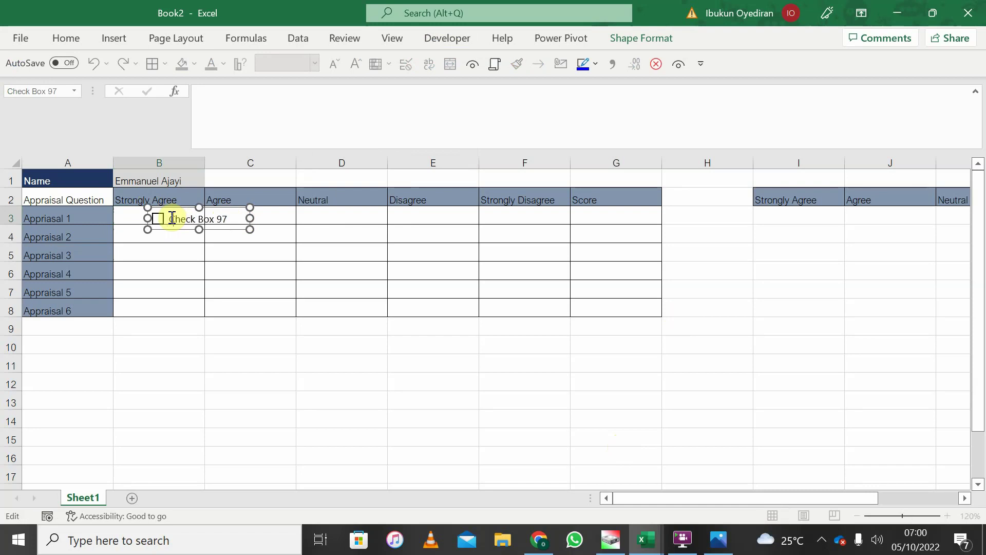
pyautogui.press('BackSpace')
pyautogui.press('BackSpace')
pyautogui.press('BackSpace')
pyautogui.press('BackSpace')
pyautogui.press('BackSpace')
pyautogui.press('BackSpace')
pyautogui.press('BackSpace')
pyautogui.press('BackSpace')
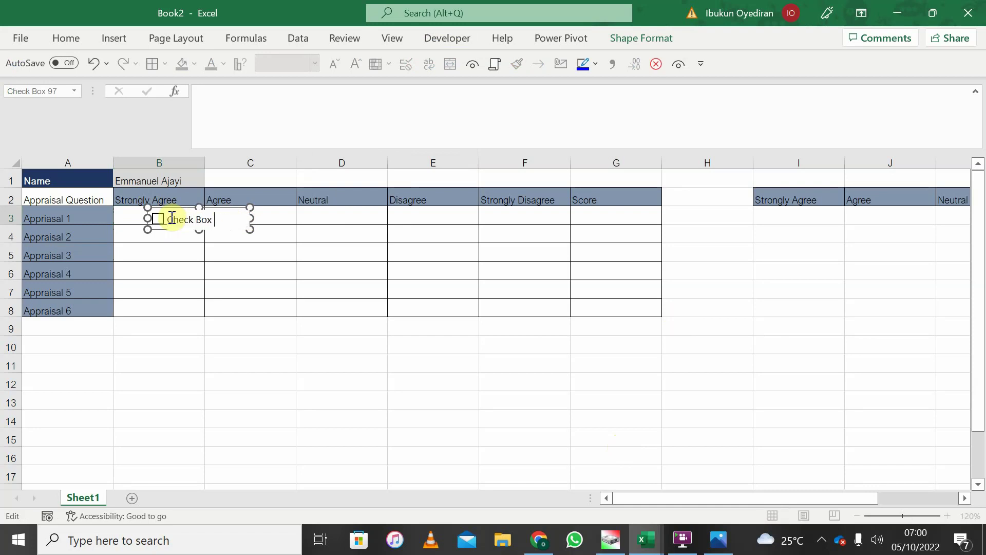
pyautogui.press('BackSpace')
pyautogui.press('BackSpace')
pyautogui.press('BackSpace')
pyautogui.press('BackSpace')
pyautogui.moveTo(252, 219); pyautogui.dragTo(153, 224)
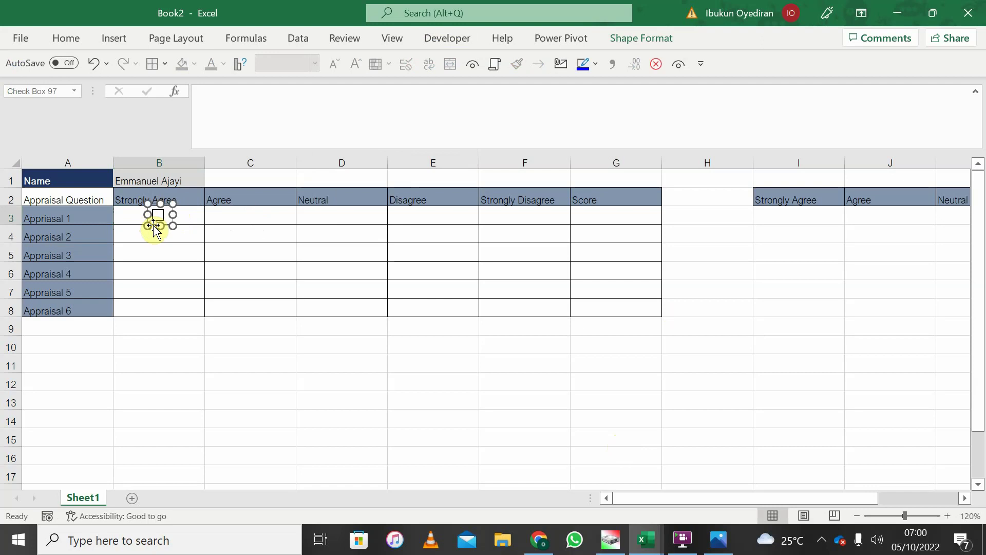
# Step: Fill the B3 check box across the range B3:G8 with the fill handle
pyautogui.click(223, 222)
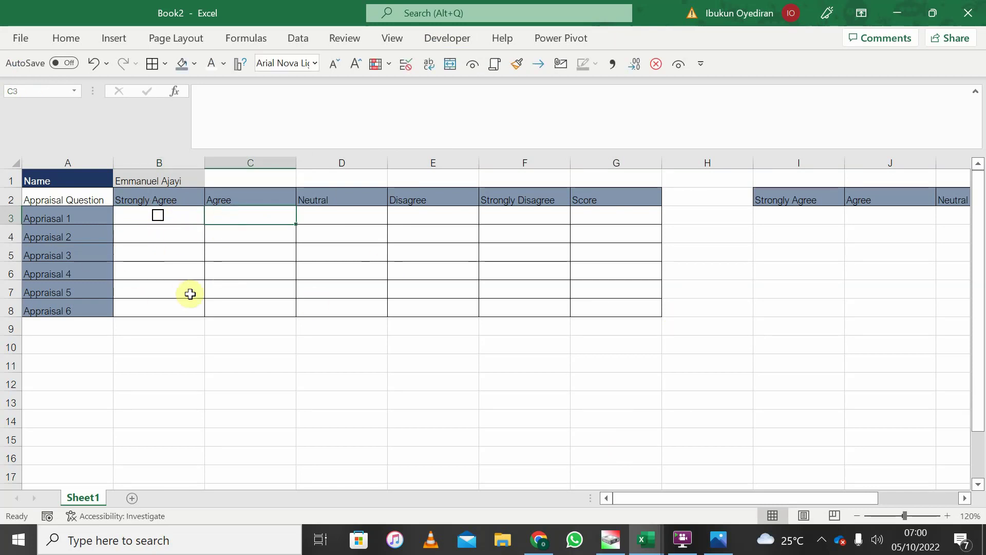
pyautogui.click(190, 214)
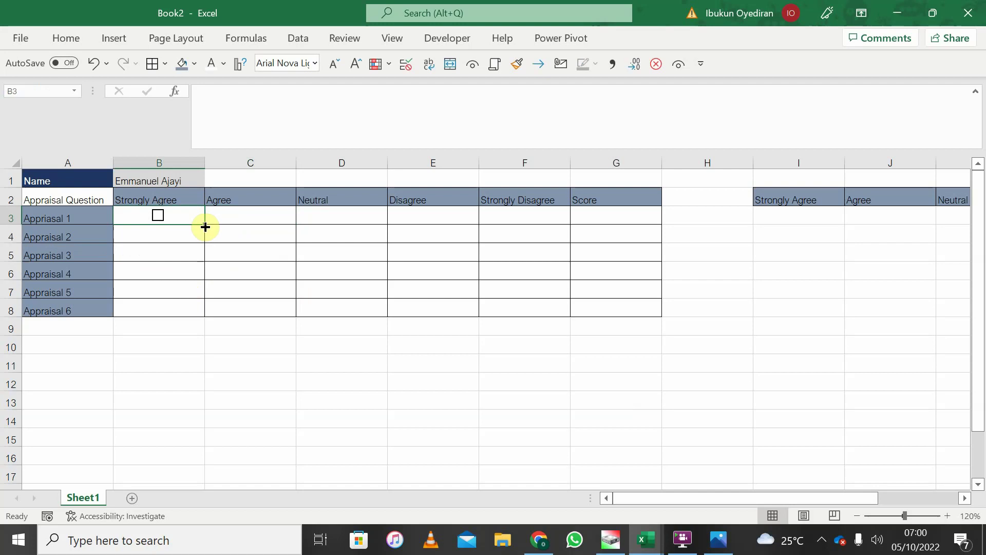
pyautogui.moveTo(204, 224); pyautogui.dragTo(623, 310)
pyautogui.click(292, 304)
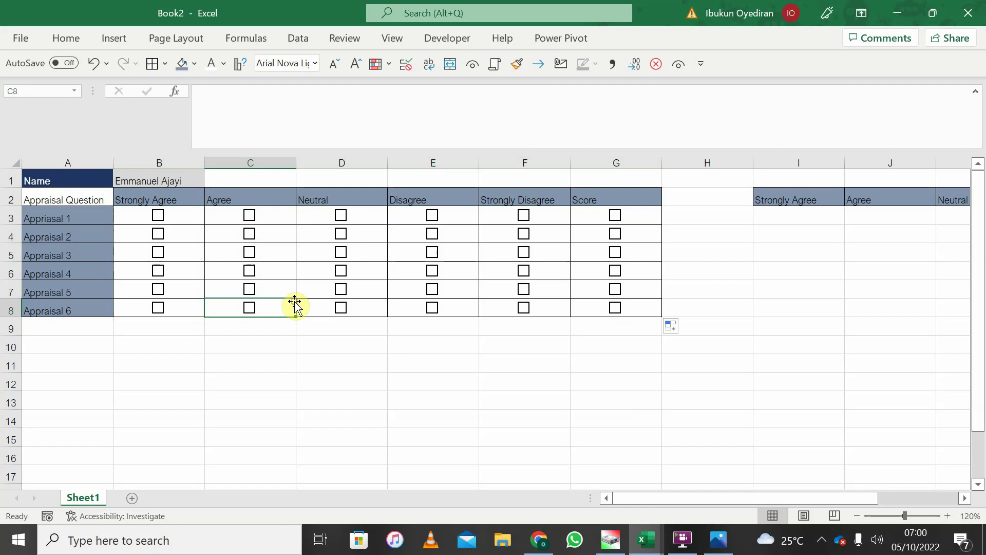
pyautogui.click(239, 365)
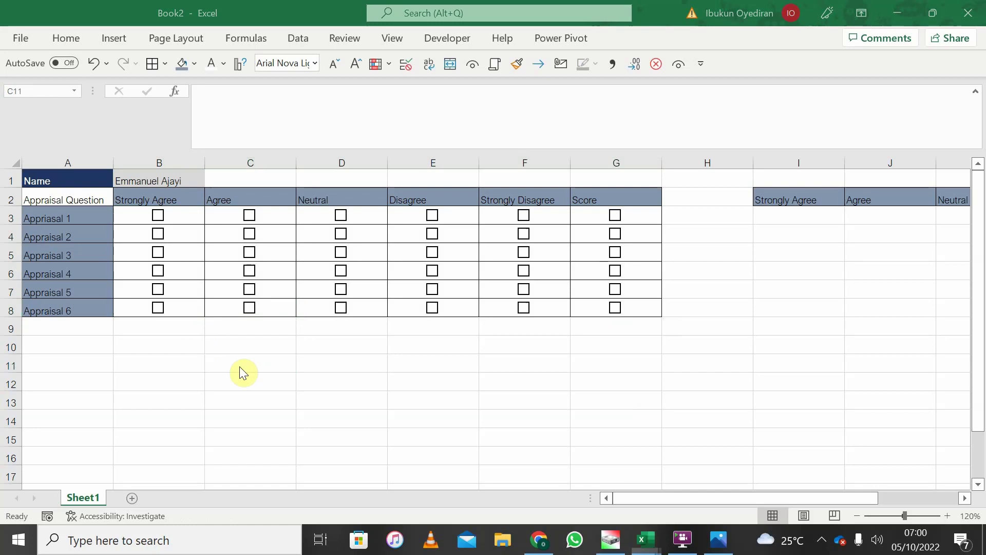
# Step: Review image0.jpeg in Photos again, then switch back to Book2 in Excel
pyautogui.hotkey('alt', 'Tab')
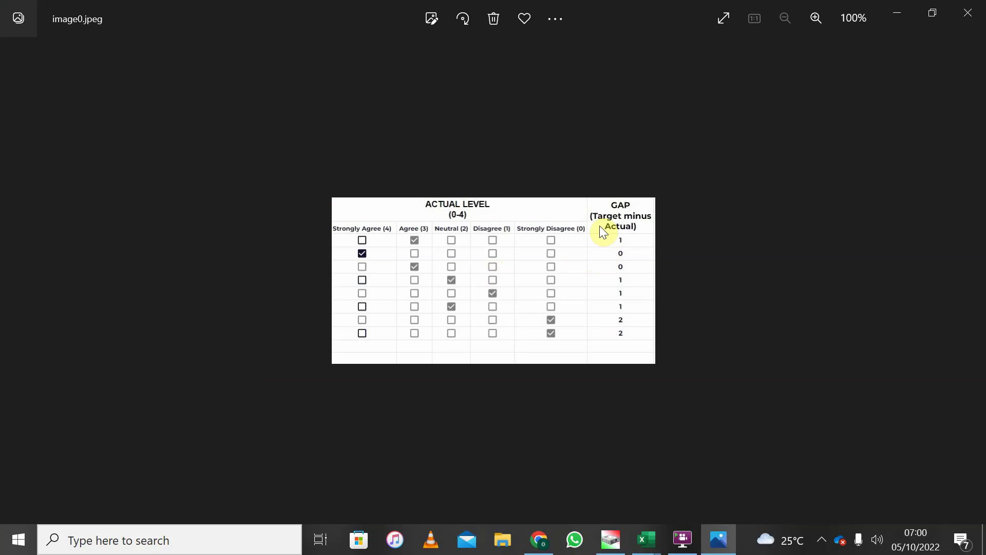
pyautogui.hotkey('alt', 'Tab')
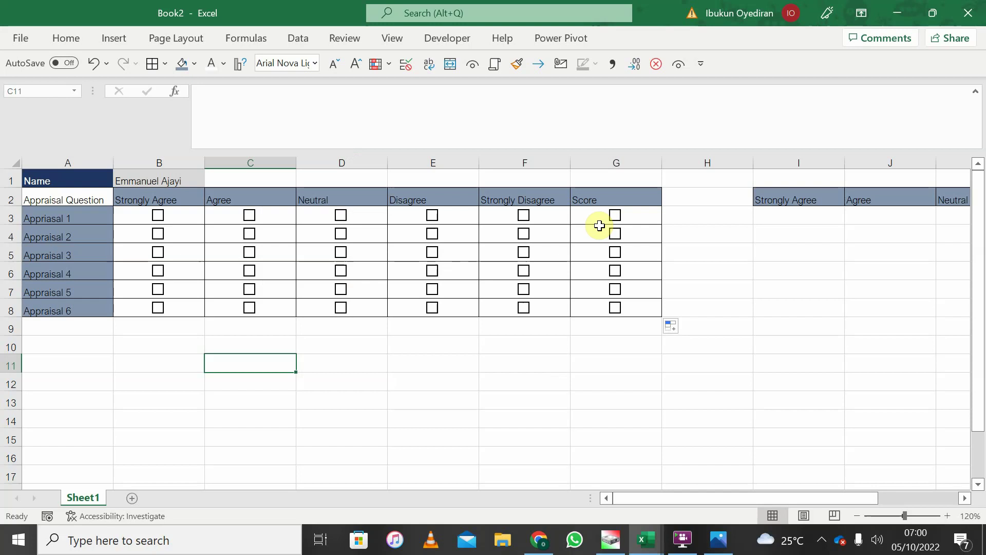
pyautogui.keyDown('ctrl'); pyautogui.click(159, 220); pyautogui.keyUp('ctrl')
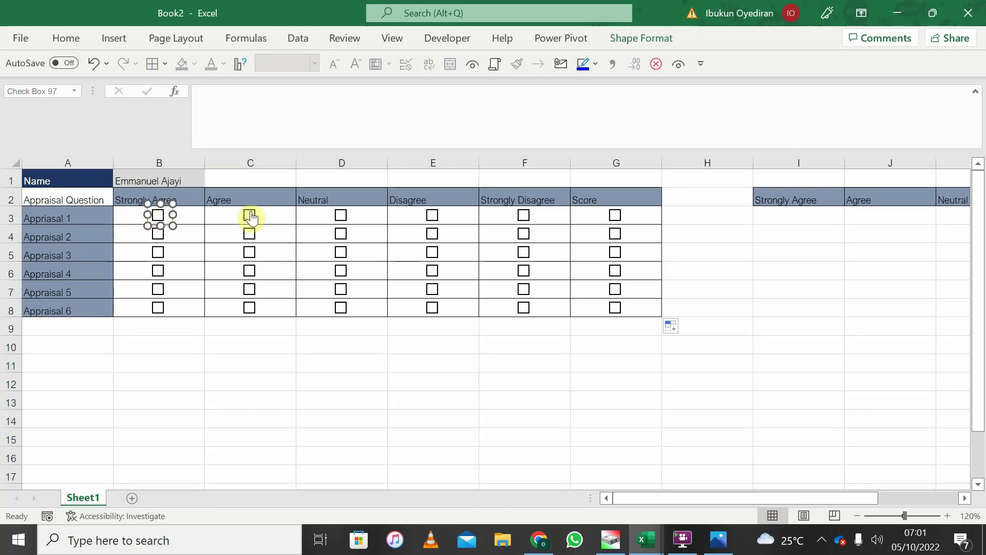
pyautogui.click(284, 216)
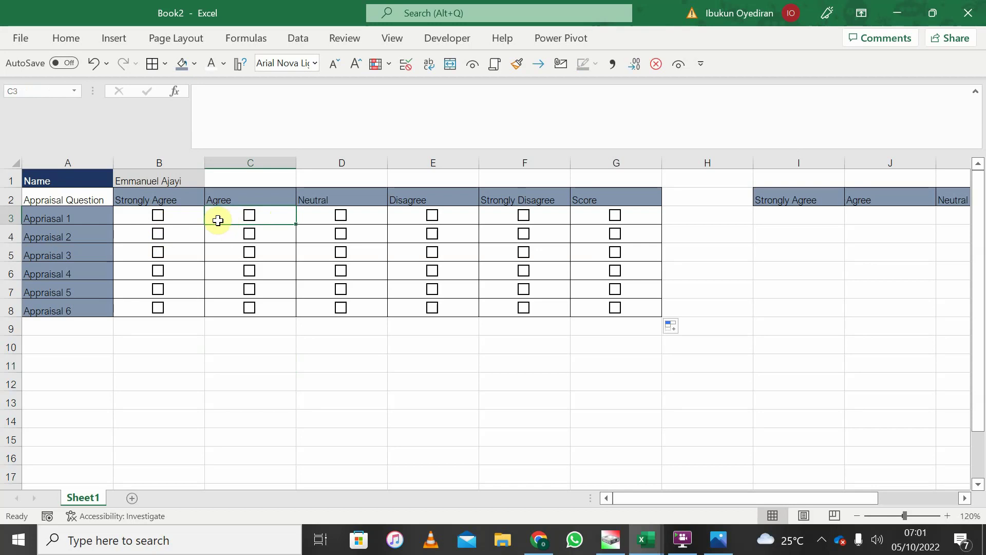
pyautogui.click(158, 216)
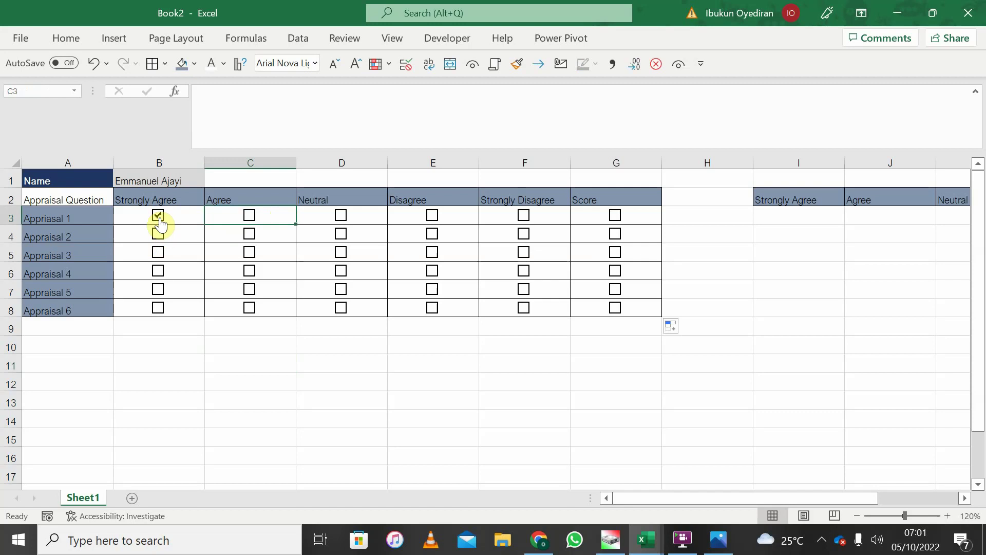
pyautogui.click(158, 216)
pyautogui.keyDown('ctrl'); pyautogui.click(160, 221); pyautogui.keyUp('ctrl')
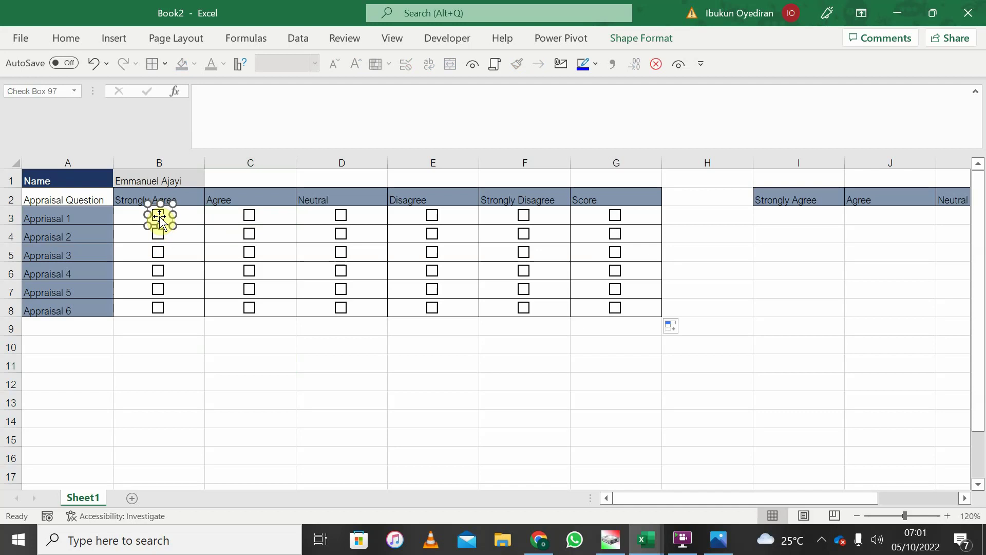
# Step: Link the B3 check box to cell I3 with the formula =I3
pyautogui.click(220, 93)
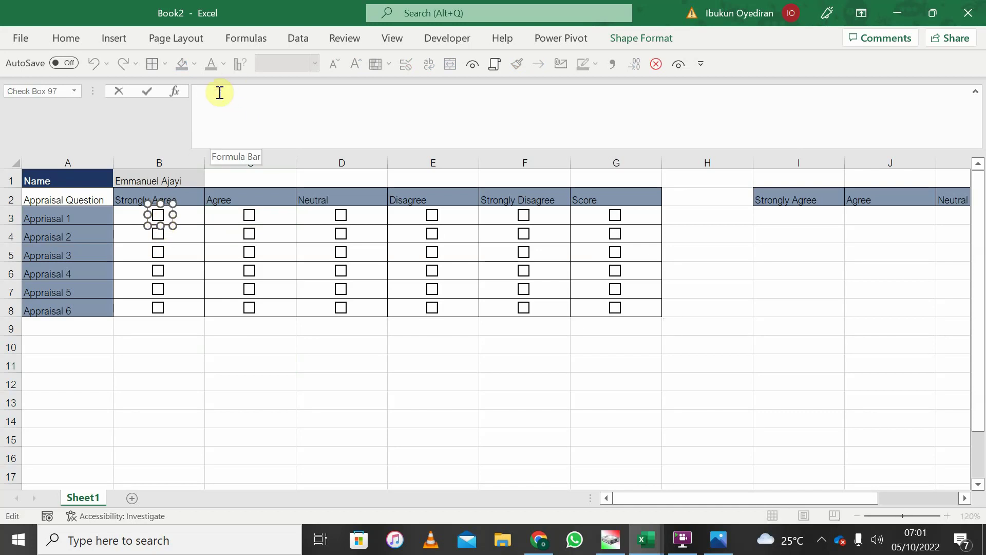
pyautogui.write('=')
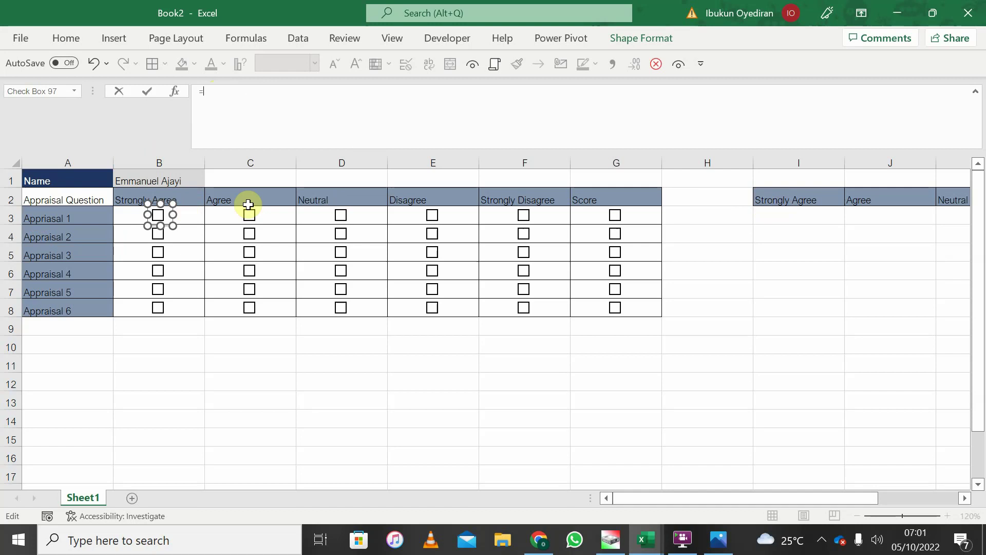
pyautogui.click(790, 217)
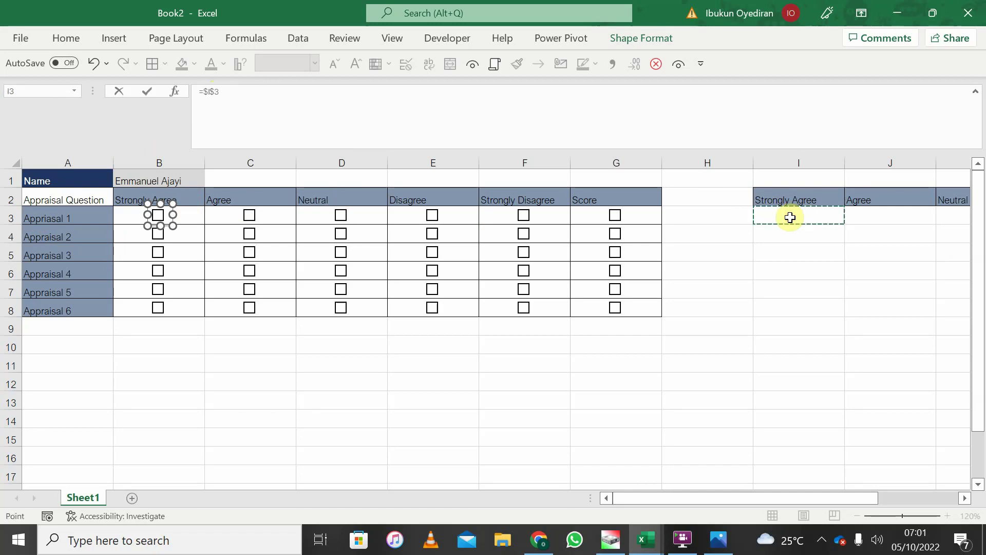
pyautogui.press('Return')
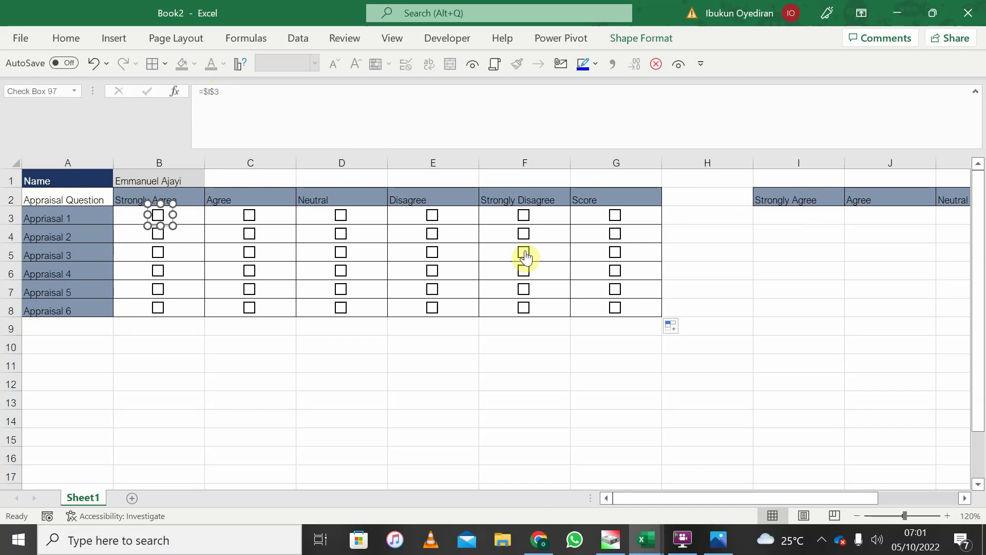
pyautogui.click(188, 239)
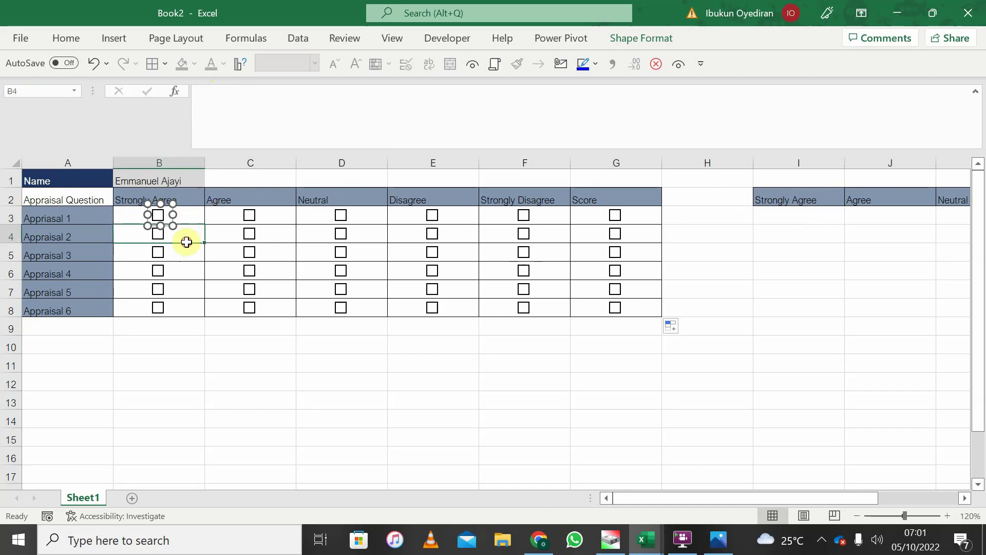
# Step: Tick B3 so I3 shows TRUE, and toggle the Appraisal 1 Agree box
pyautogui.click(157, 215)
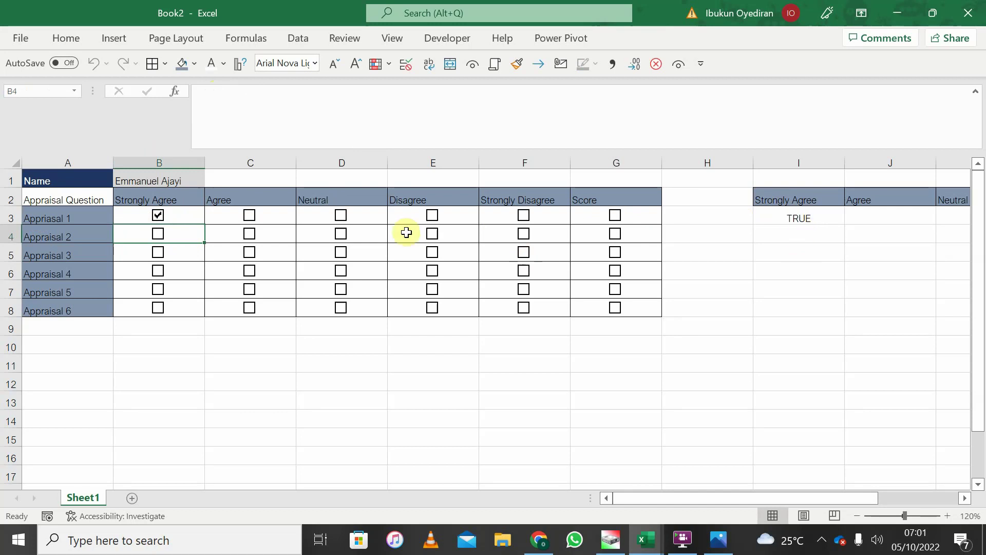
pyautogui.click(251, 216)
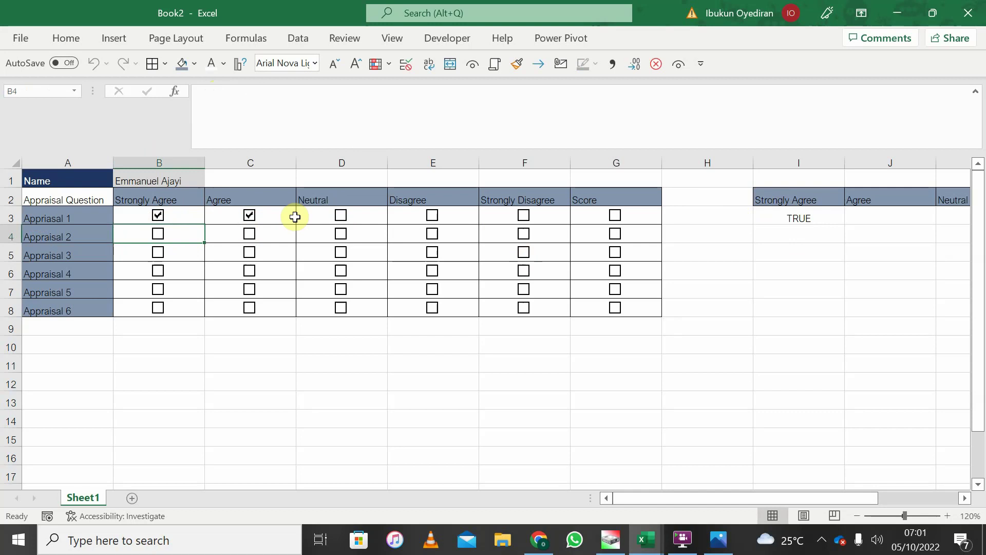
pyautogui.click(250, 216)
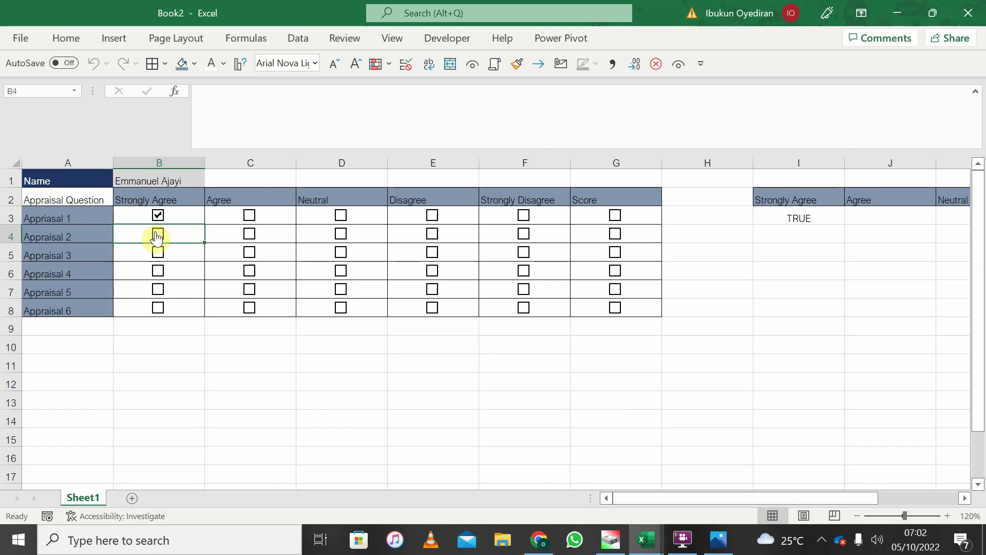
pyautogui.click(220, 343)
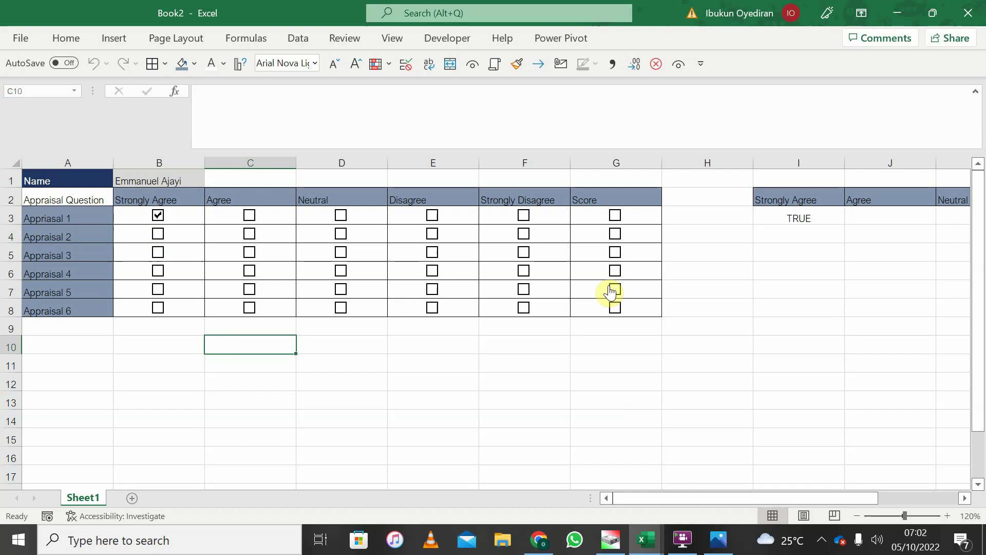
pyautogui.click(702, 214)
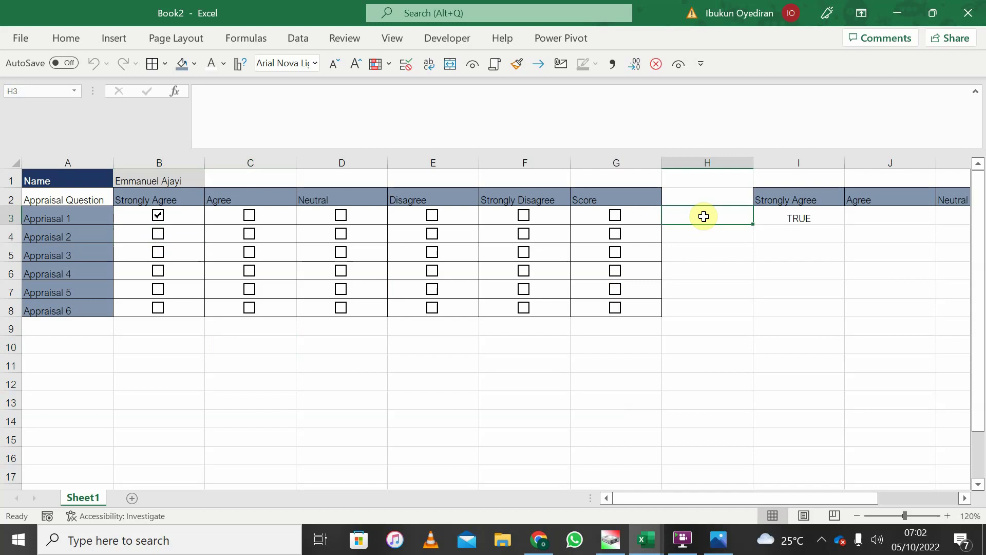
# Step: Open the VBA editor and run the LinkCheckBoxes macro to link every check box
pyautogui.hotkey('alt', 'F11')
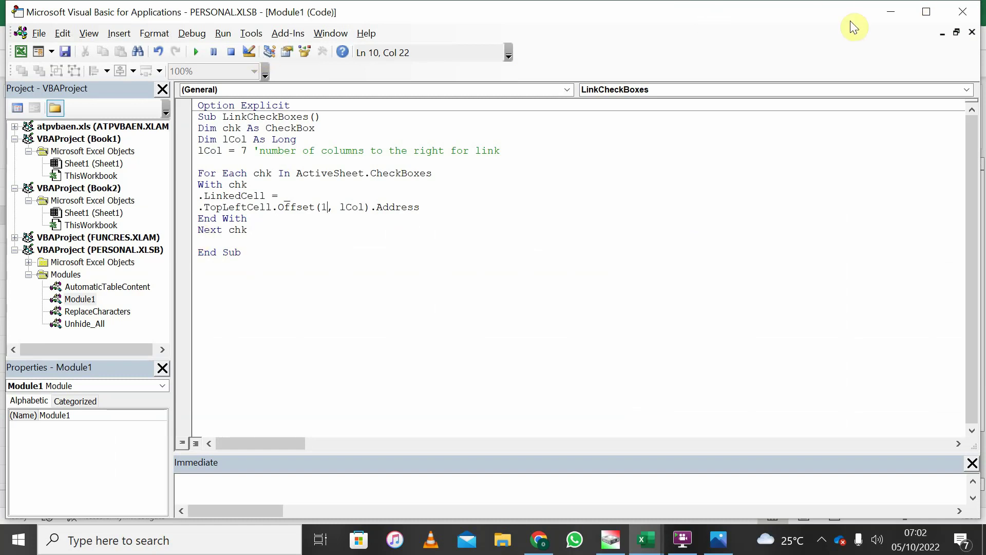
pyautogui.click(890, 20)
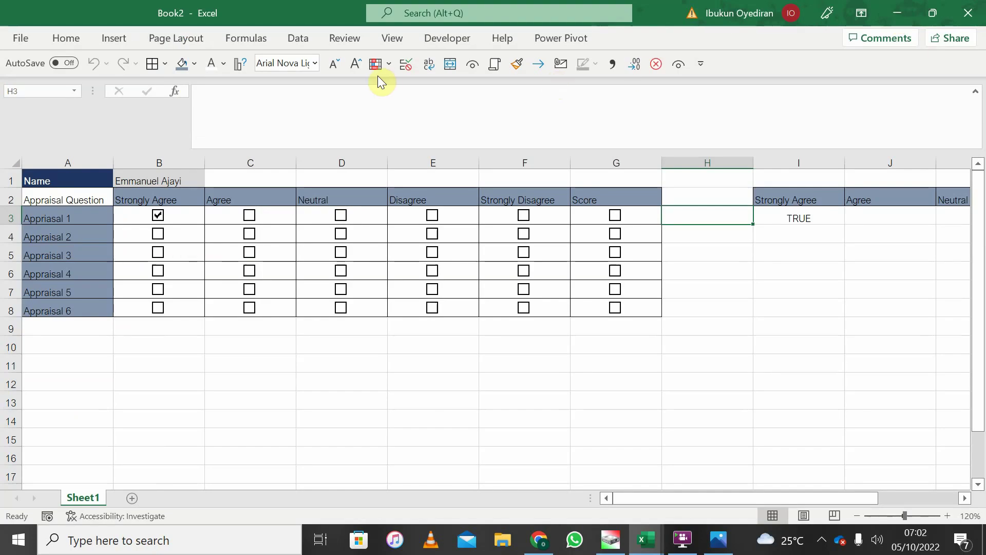
pyautogui.click(443, 43)
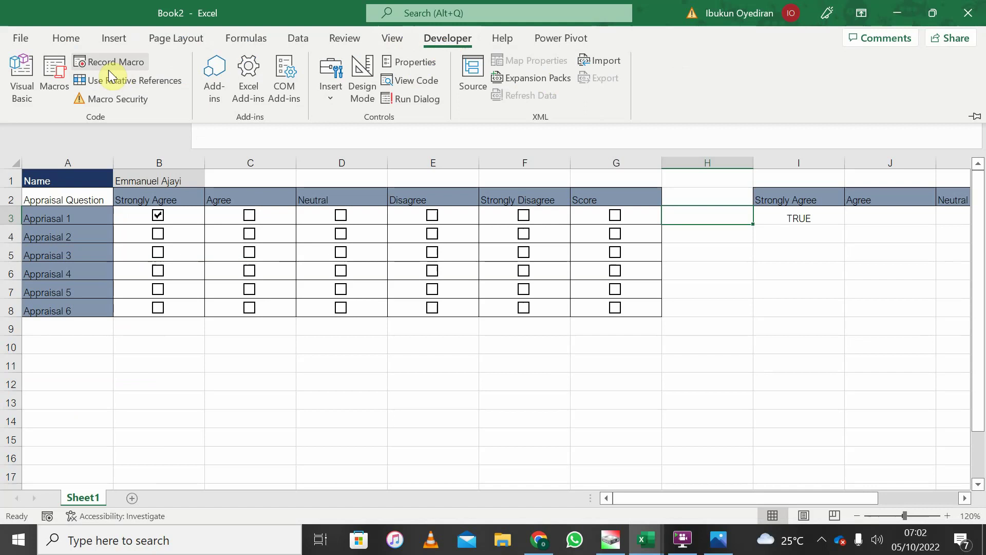
pyautogui.click(20, 95)
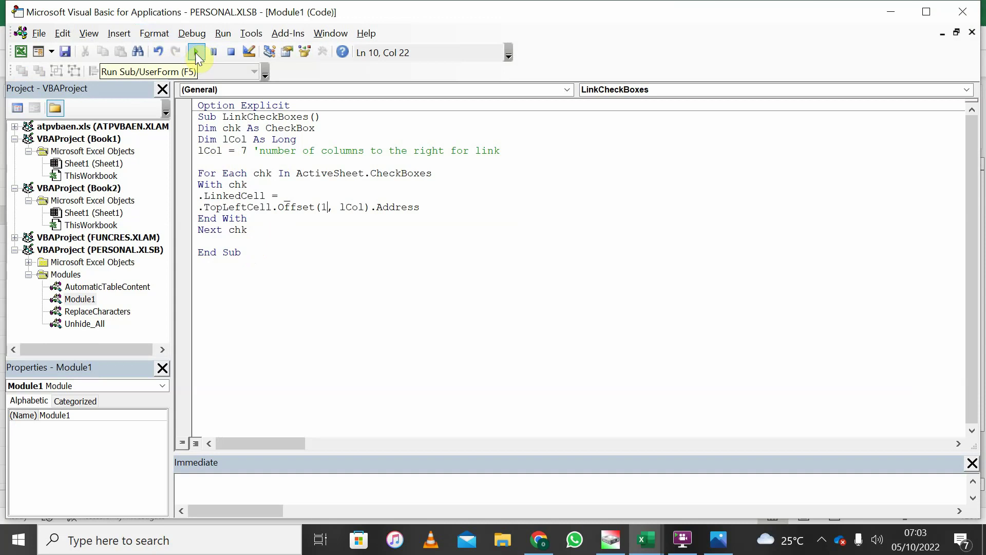
pyautogui.click(195, 52)
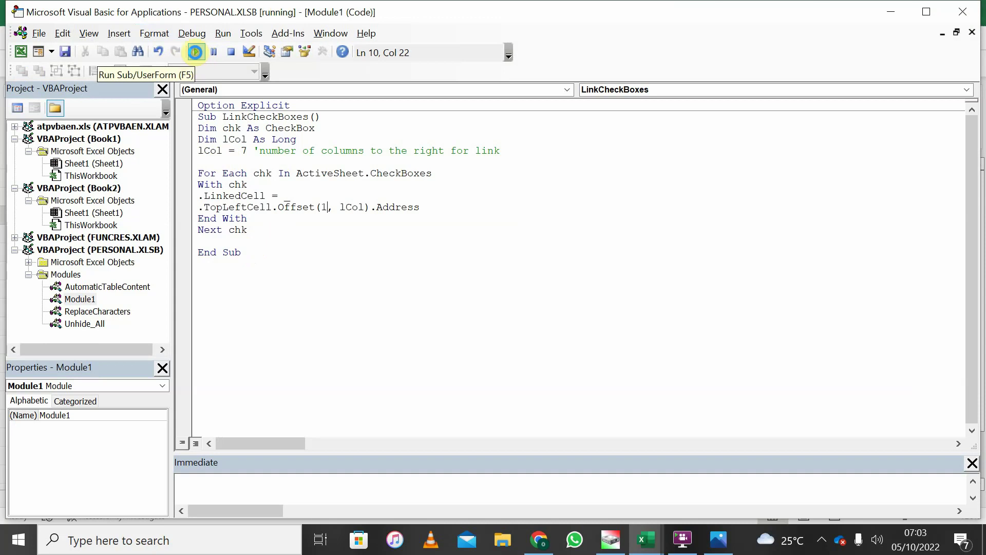
# Step: Tick Agree for Appraisal 1 and Strongly Agree for Appraisals 2–4 to test links
pyautogui.click(878, 15)
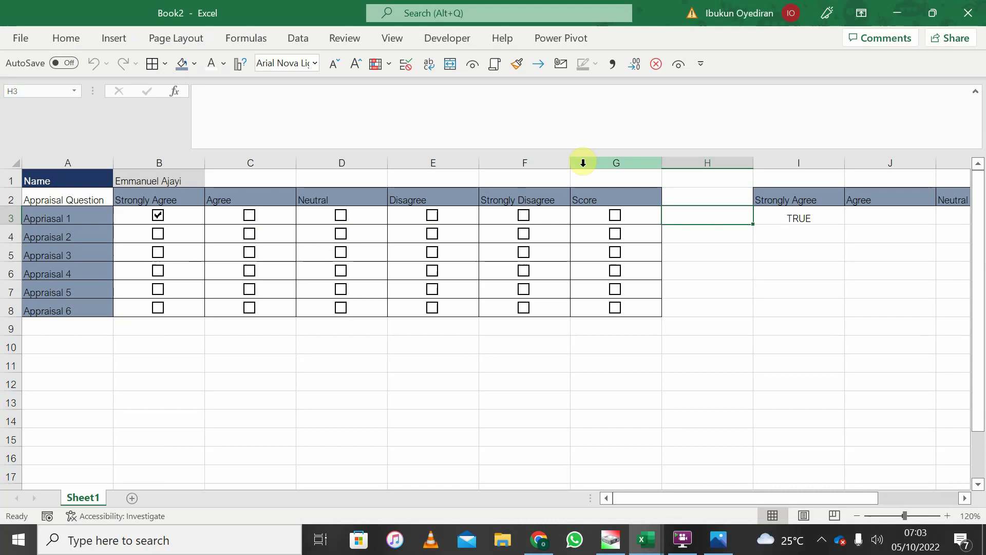
pyautogui.click(249, 220)
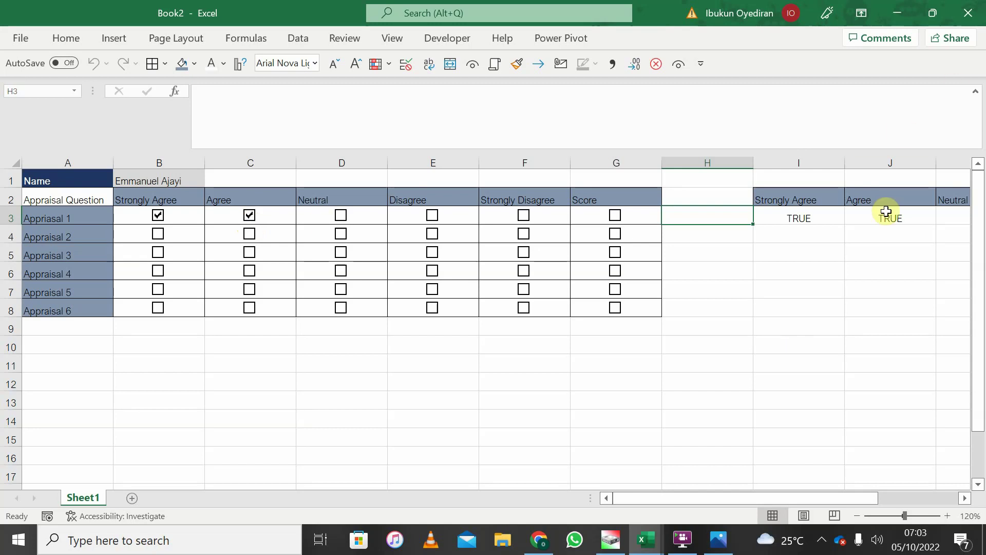
pyautogui.hscroll(6, 425, 332)
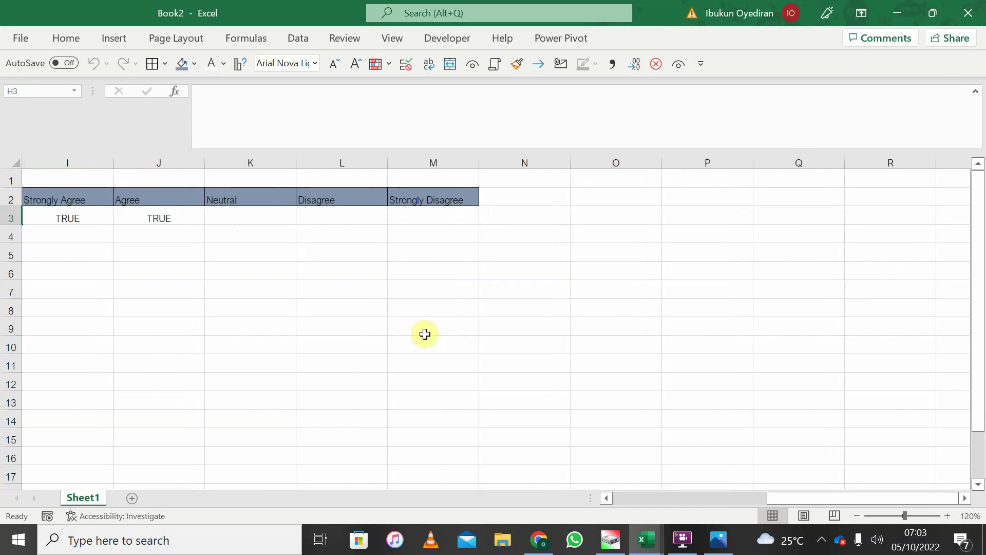
pyautogui.hscroll(-5, 425, 334)
pyautogui.hscroll(-2, 425, 334)
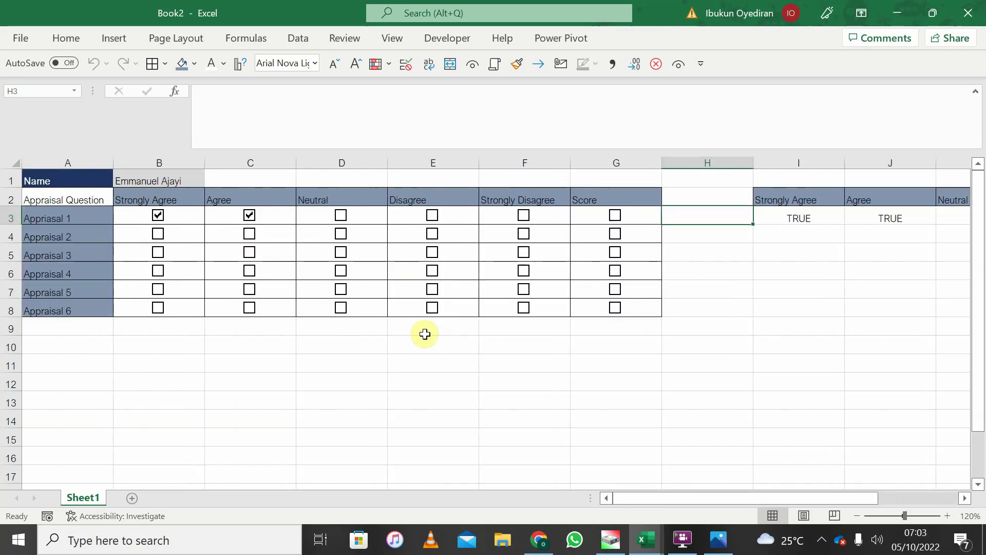
pyautogui.click(159, 237)
pyautogui.click(158, 252)
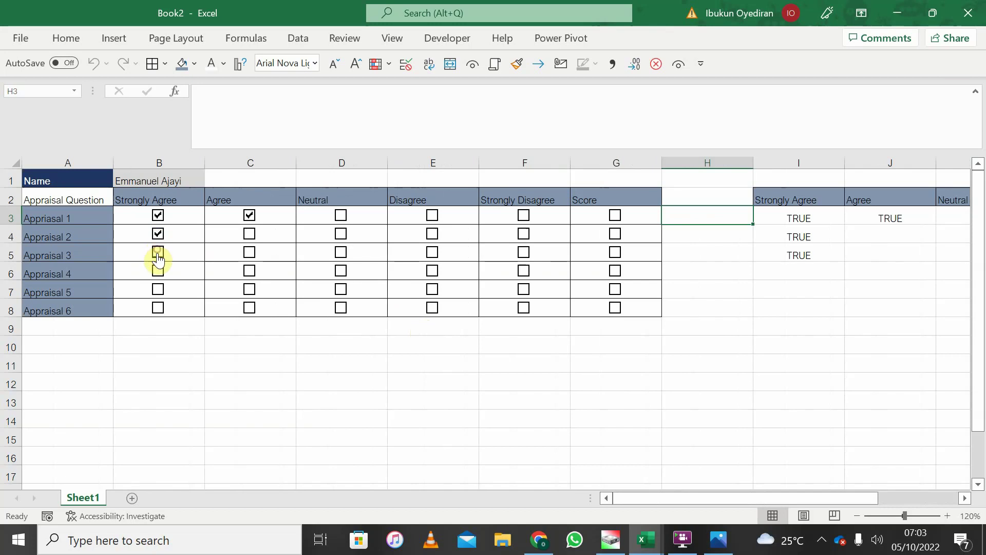
pyautogui.click(158, 273)
# Step: Untick all those boxes so I3:I6 and J3 read FALSE
pyautogui.click(158, 270)
pyautogui.click(158, 254)
pyautogui.click(157, 234)
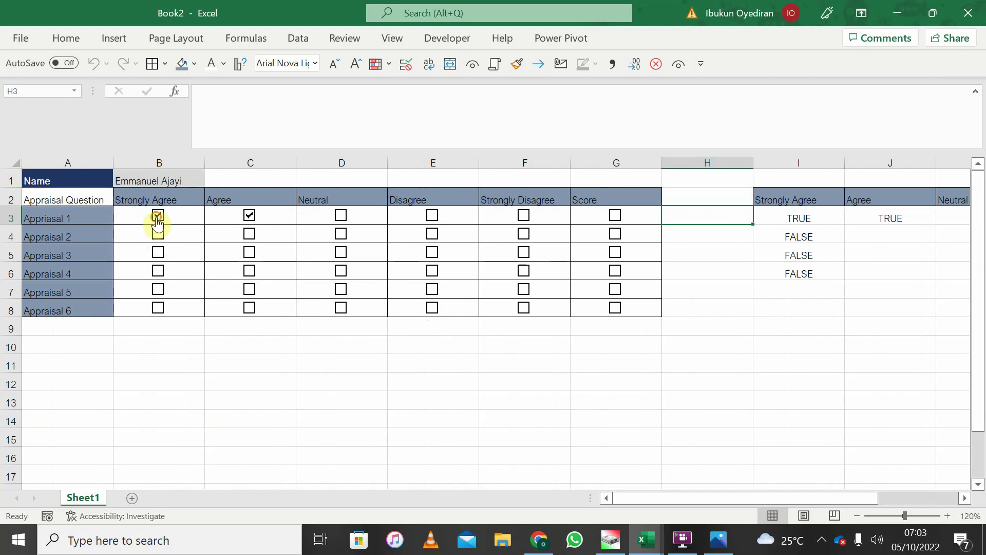
pyautogui.click(158, 216)
pyautogui.click(250, 217)
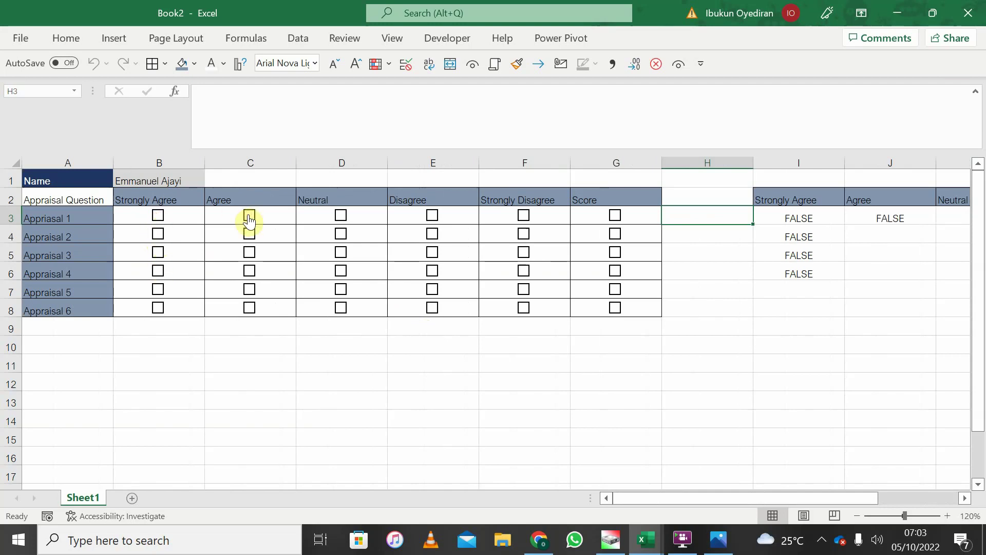
# Step: Select the six Score check boxes in G3:G8 and delete them
pyautogui.keyDown('ctrl'); pyautogui.click(615, 224); pyautogui.keyUp('ctrl')
pyautogui.keyDown('ctrl'); pyautogui.click(616, 237); pyautogui.keyUp('ctrl')
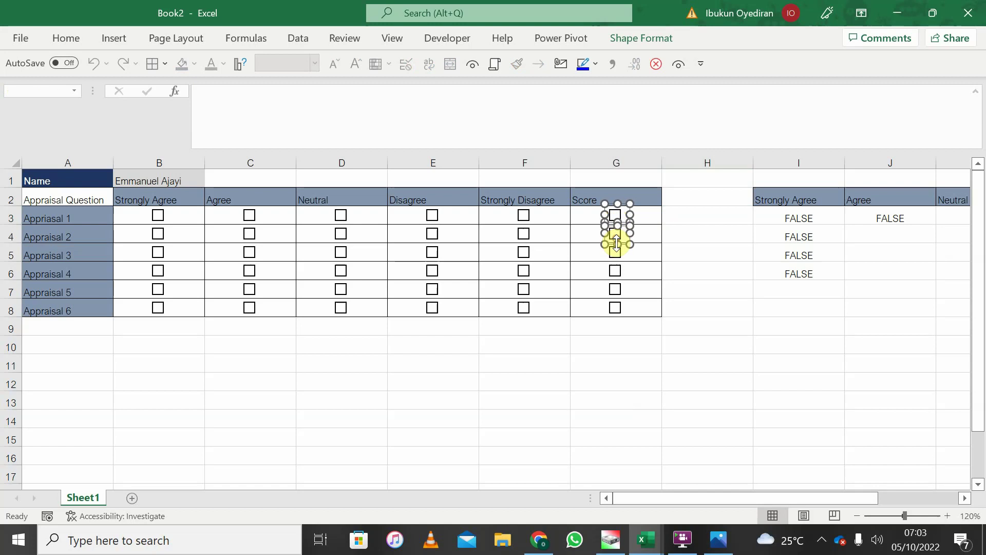
pyautogui.keyDown('ctrl'); pyautogui.click(615, 253); pyautogui.keyUp('ctrl')
pyautogui.keyDown('ctrl'); pyautogui.click(615, 271); pyautogui.keyUp('ctrl')
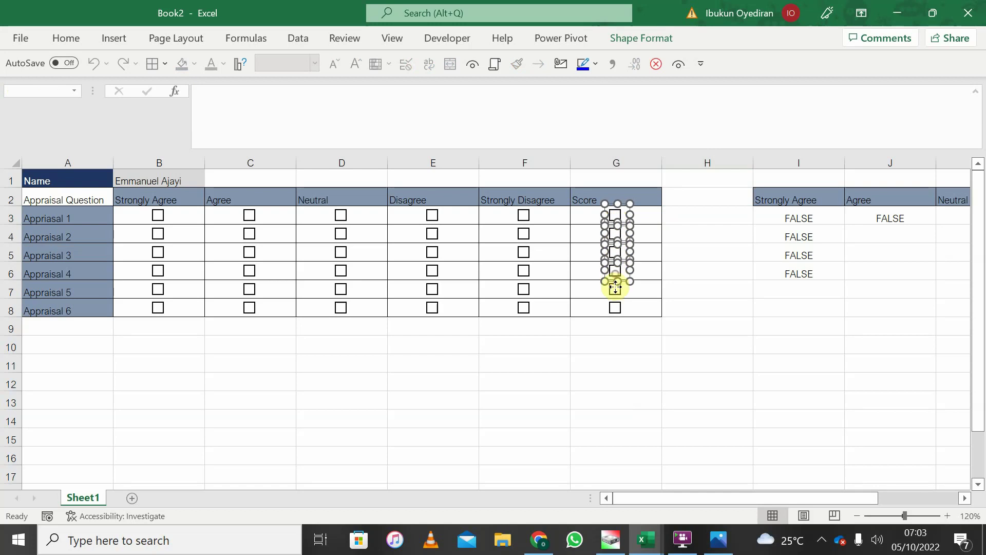
pyautogui.keyDown('ctrl'); pyautogui.click(615, 291); pyautogui.keyUp('ctrl')
pyautogui.keyDown('ctrl'); pyautogui.click(617, 308); pyautogui.keyUp('ctrl')
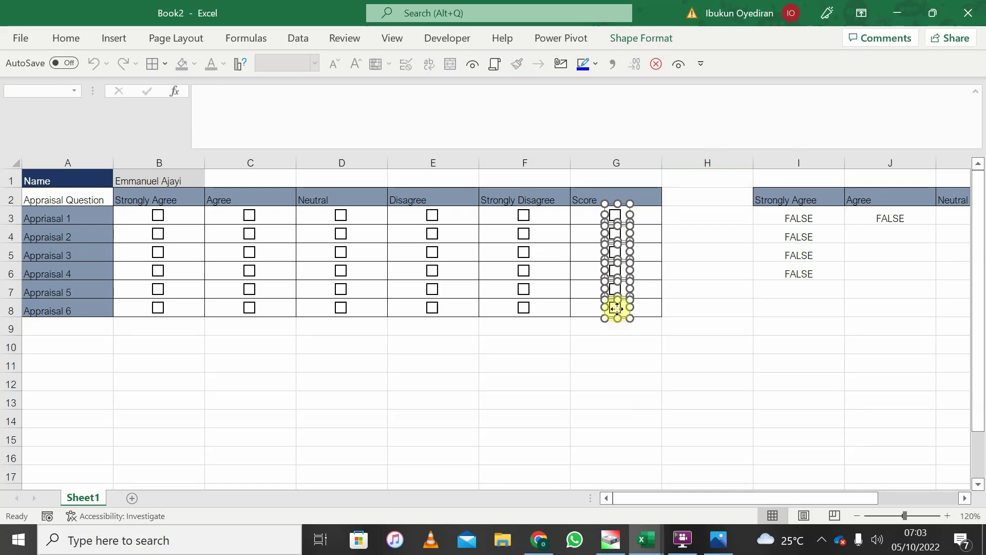
pyautogui.press('Delete')
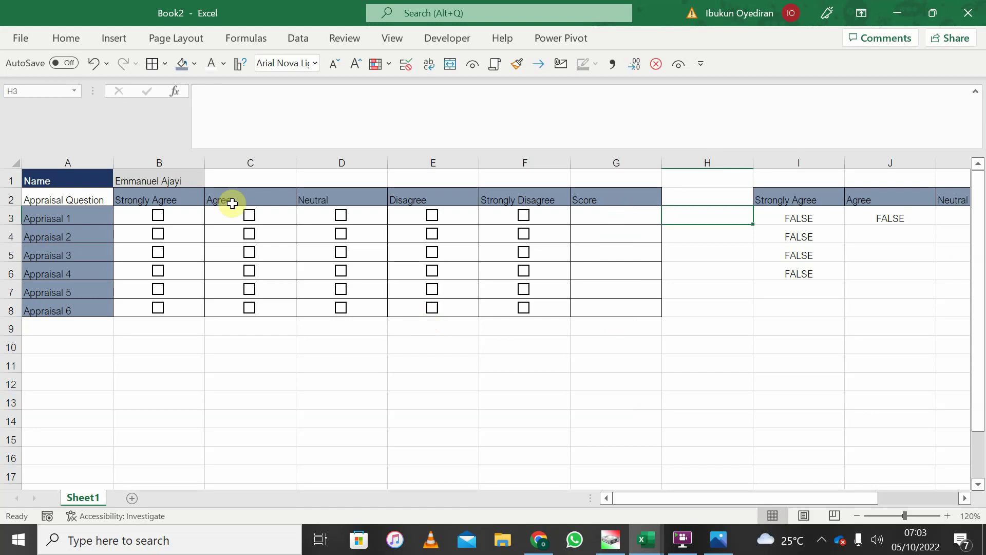
# Step: Tick Agree for Appraisal 1, toggle Strongly Agree on and off, and select G3
pyautogui.click(250, 217)
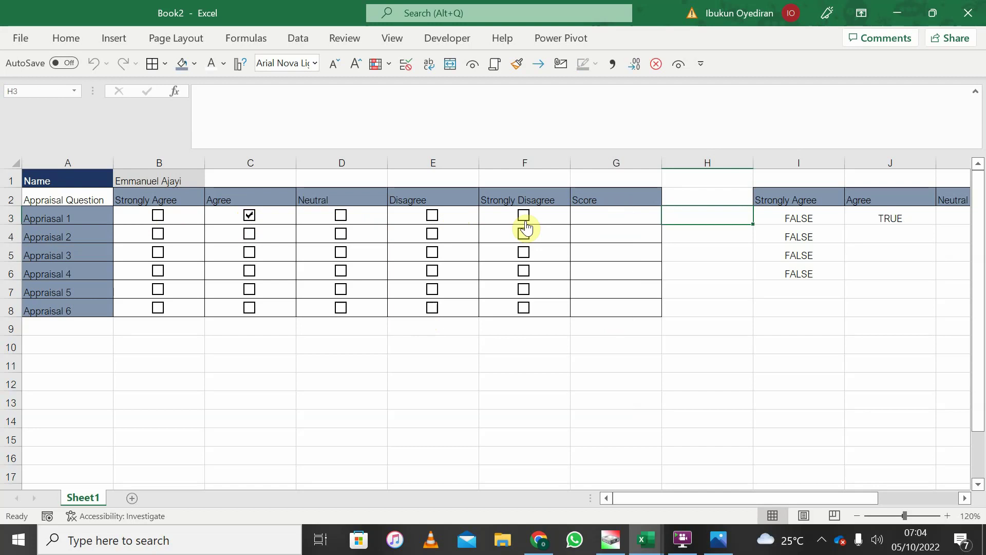
pyautogui.click(158, 222)
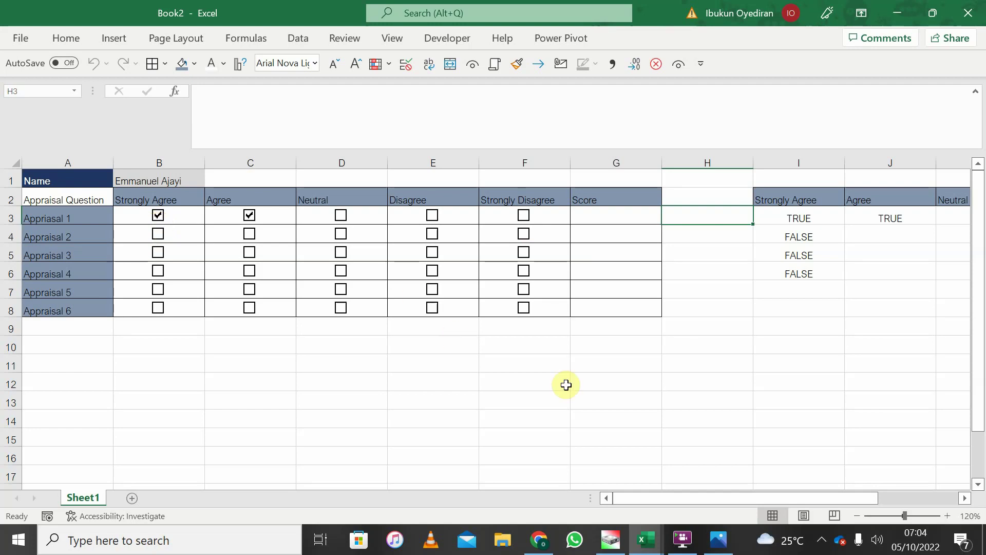
pyautogui.click(158, 215)
pyautogui.click(624, 217)
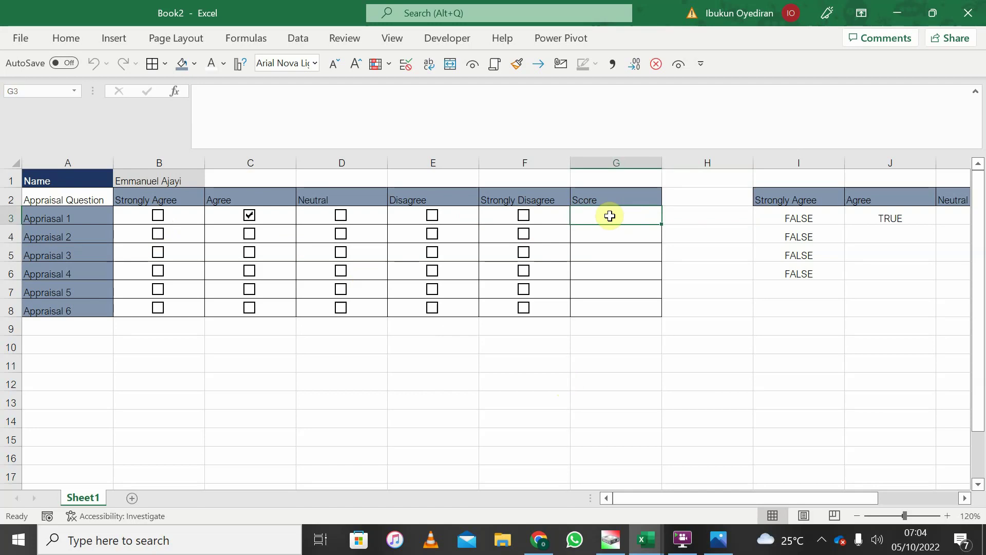
# Step: Start G3's formula as =IF(I3=TRUE, testing the Strongly Agree helper
pyautogui.write('=IF(')
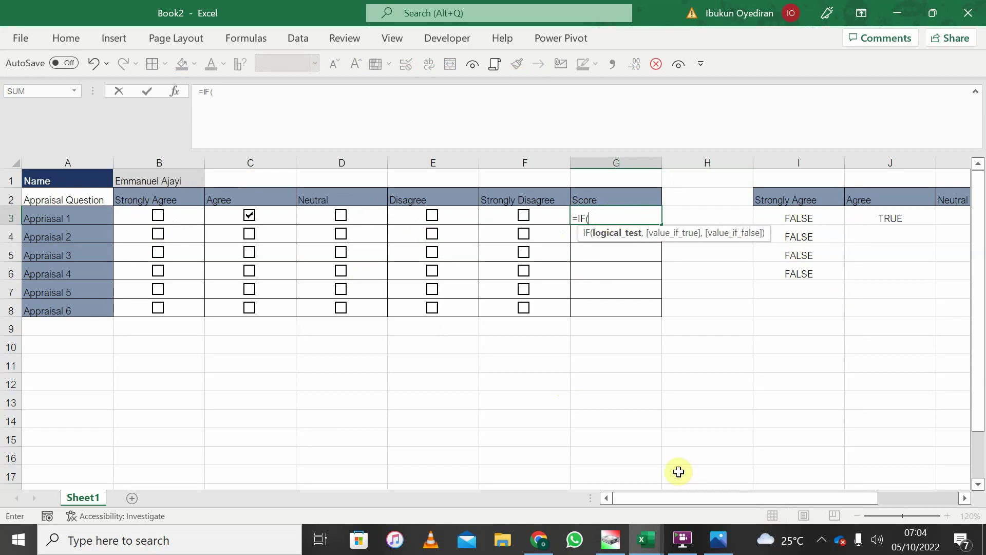
pyautogui.moveTo(673, 494); pyautogui.dragTo(633, 489)
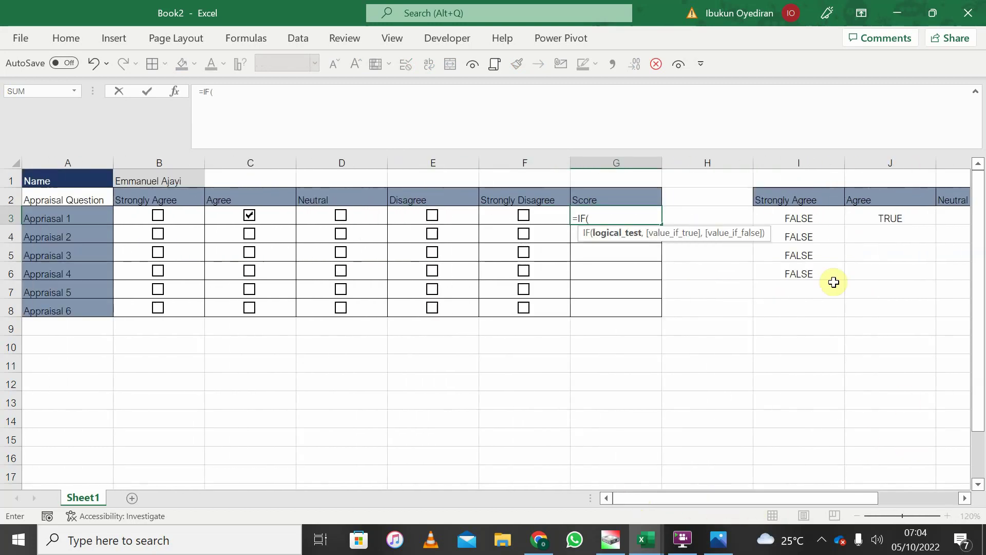
pyautogui.click(787, 217)
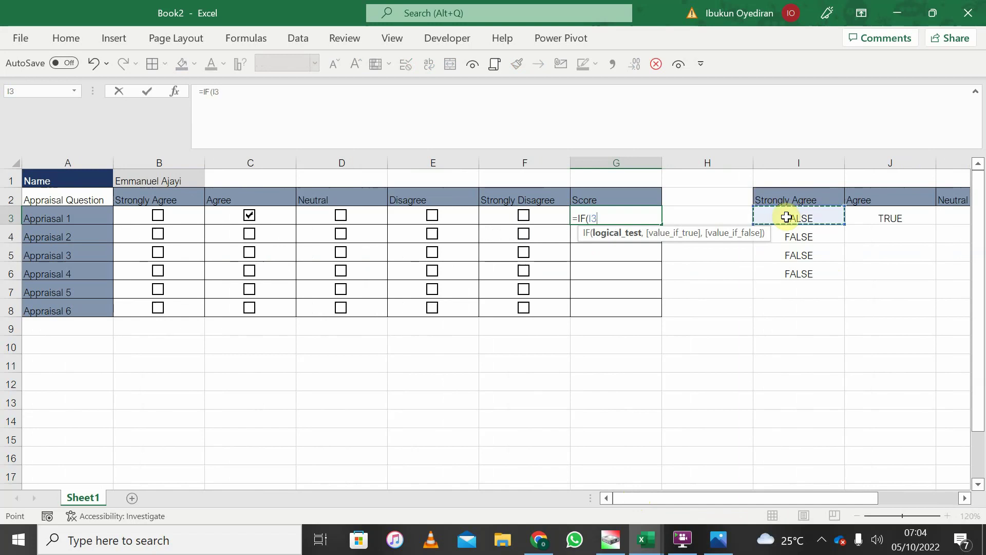
pyautogui.write('=Tr')
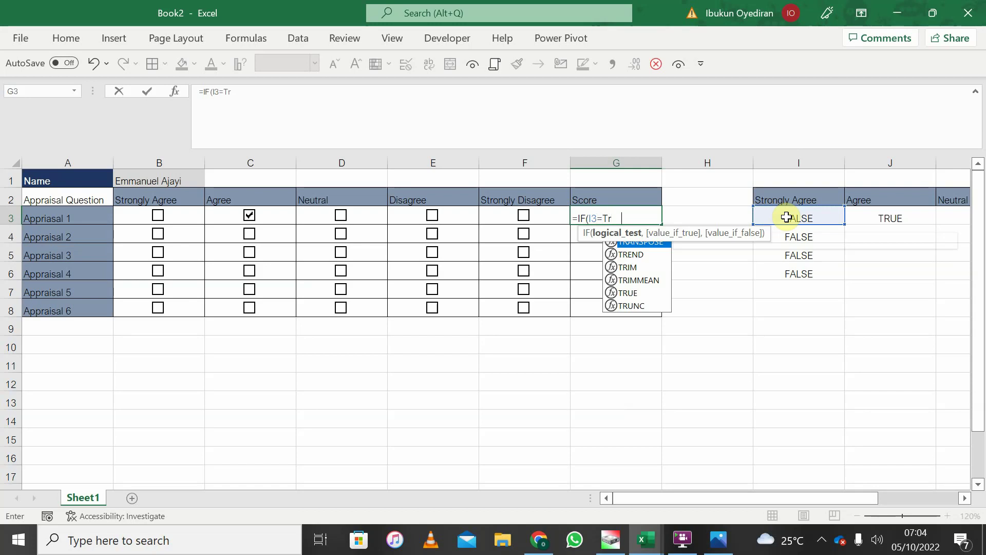
pyautogui.write('ue')
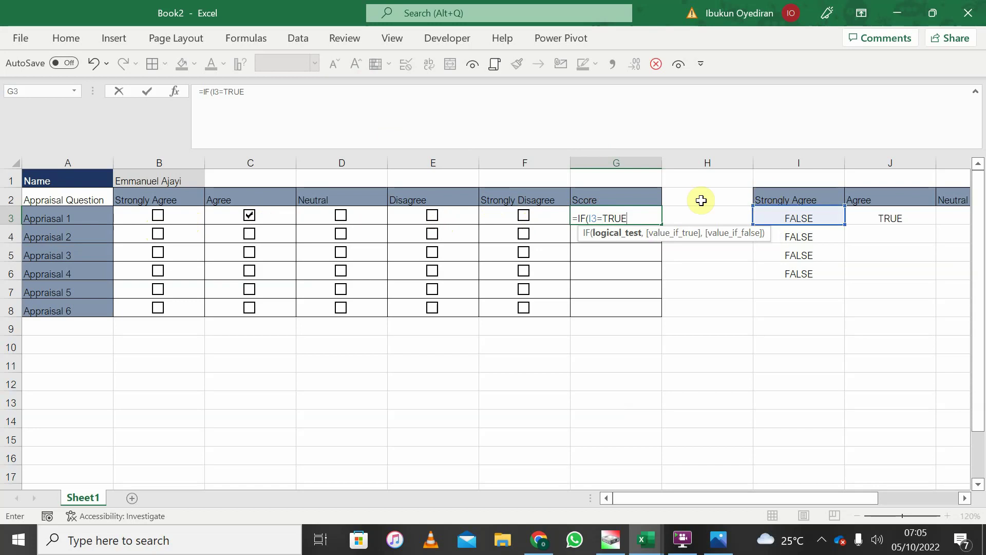
# Step: Extend the formula with ,5,IF(J3=TRUE,4,IF( for the Agree case
pyautogui.click(249, 92)
pyautogui.write(',')
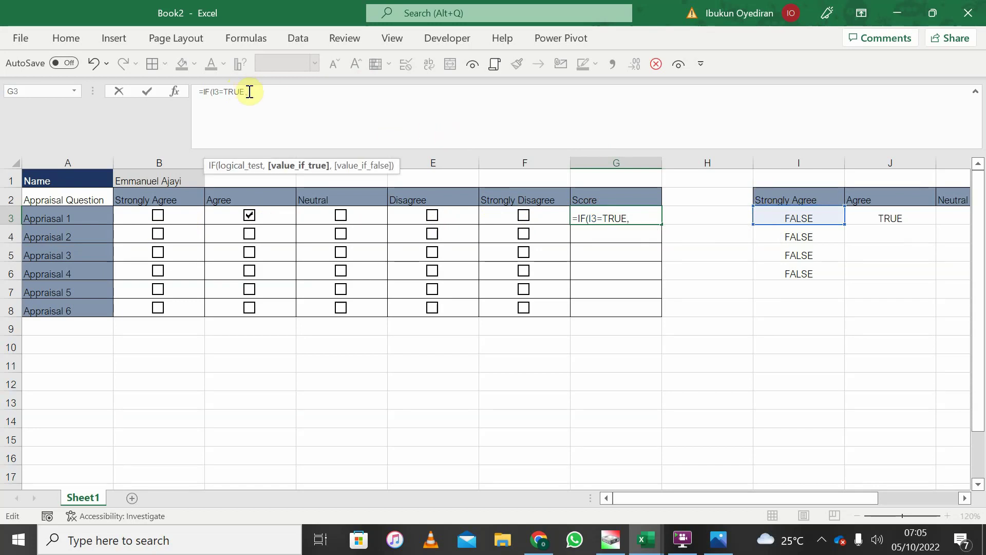
pyautogui.write('5,')
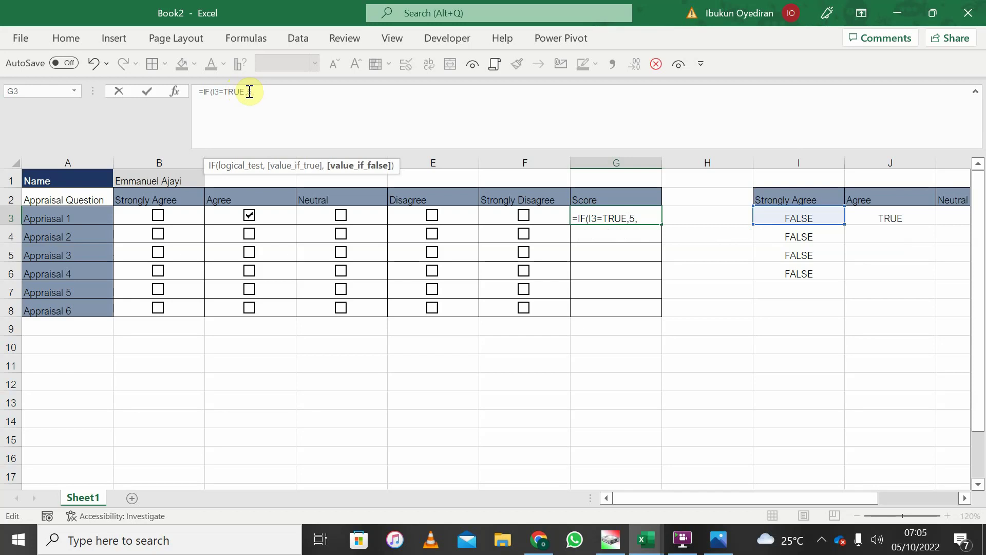
pyautogui.write('IF(')
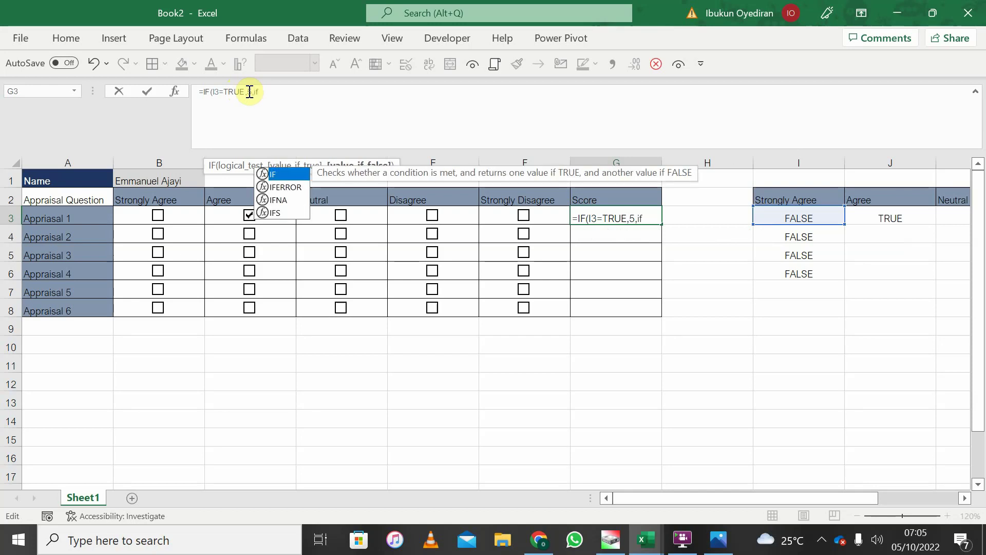
pyautogui.click(888, 218)
pyautogui.write('=True')
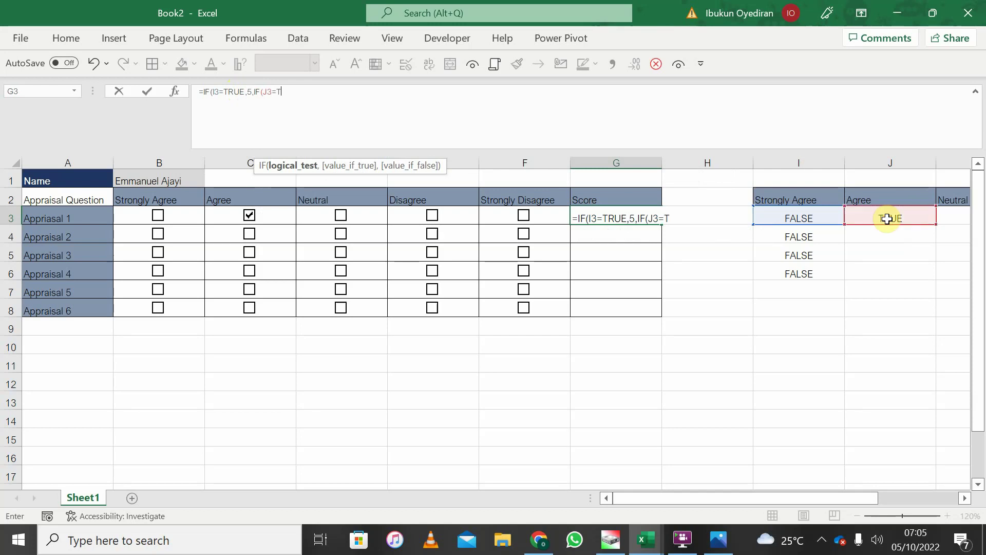
pyautogui.press('Tab')
pyautogui.write(',4')
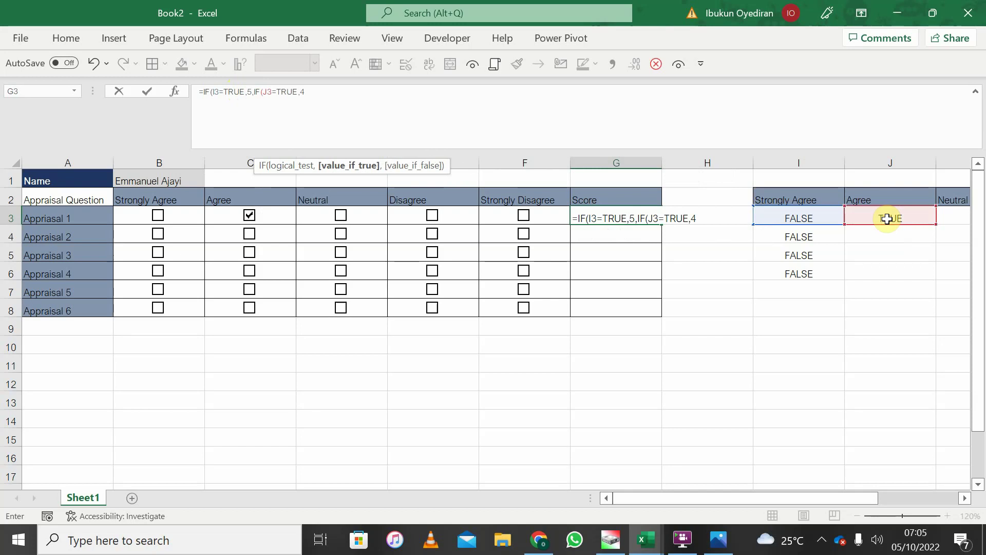
pyautogui.write(',')
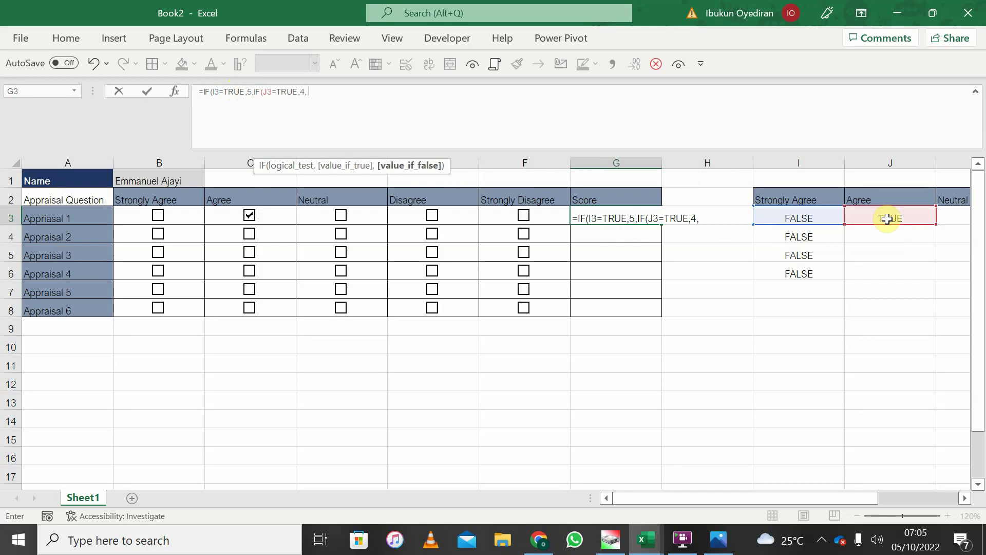
pyautogui.write('IF(')
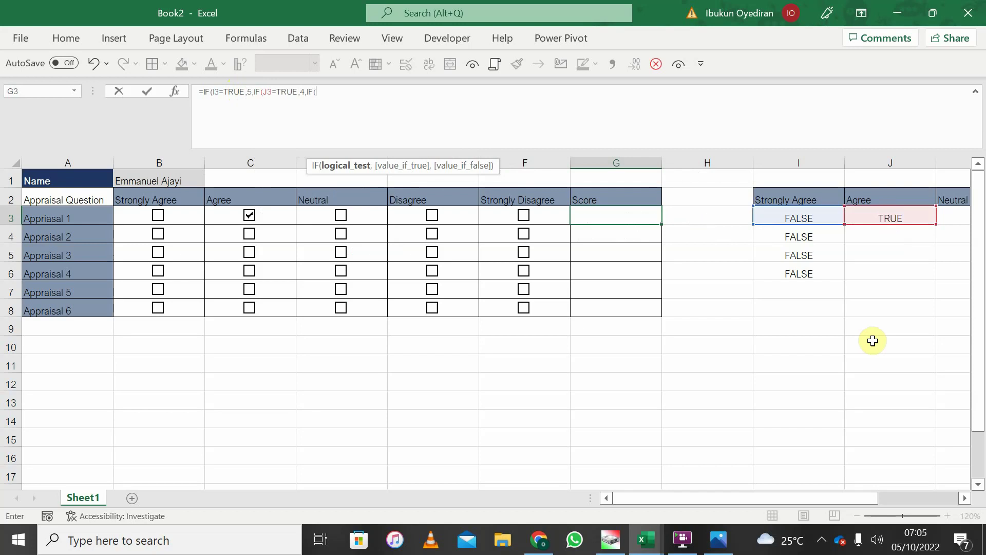
# Step: Add the Neutral branch to G3's formula (K3=TRUE scores 3, else blank) and close its brackets, so G3 shows 4
pyautogui.hscroll(3, 873, 341)
pyautogui.click(436, 212)
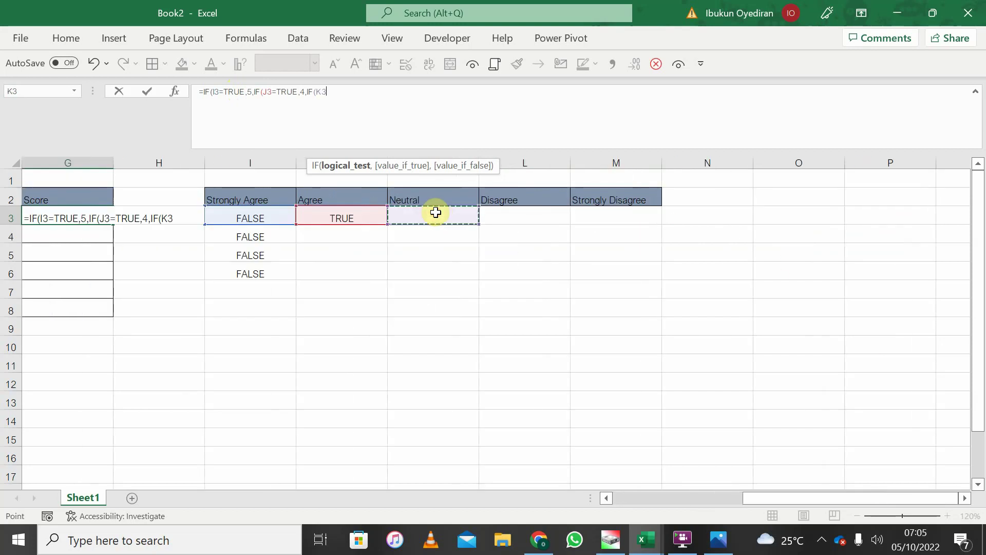
pyautogui.write('=tr')
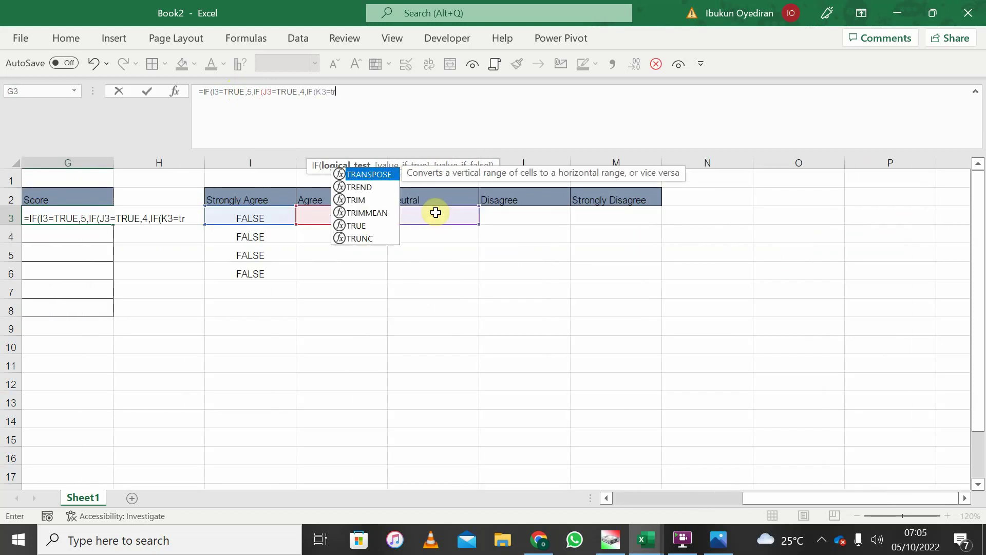
pyautogui.write('ue')
pyautogui.press('Tab')
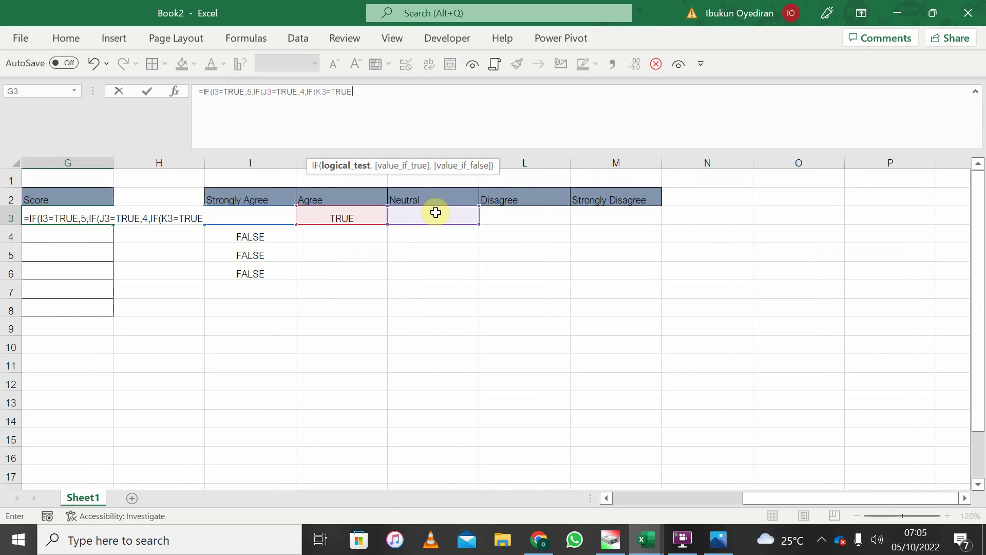
pyautogui.write(',3')
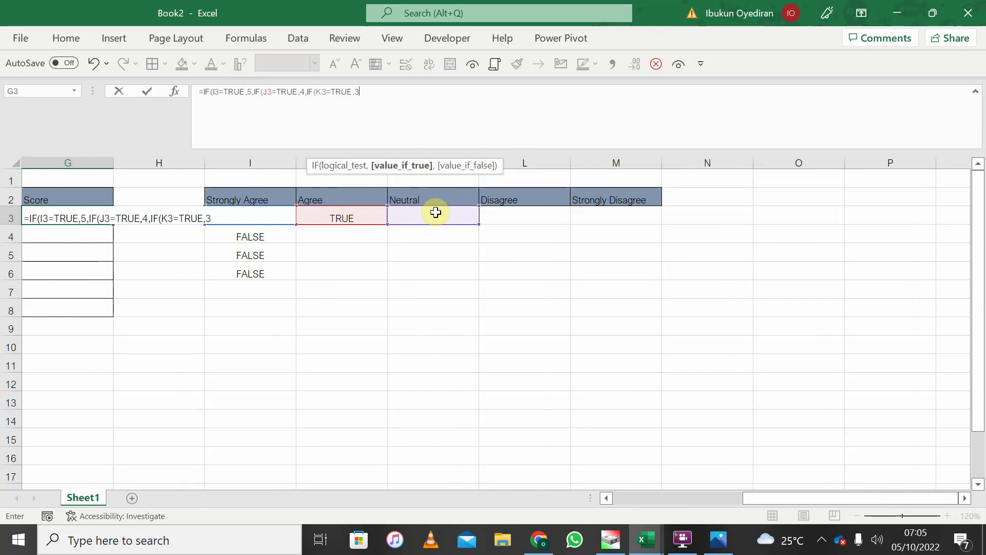
pyautogui.write(',')
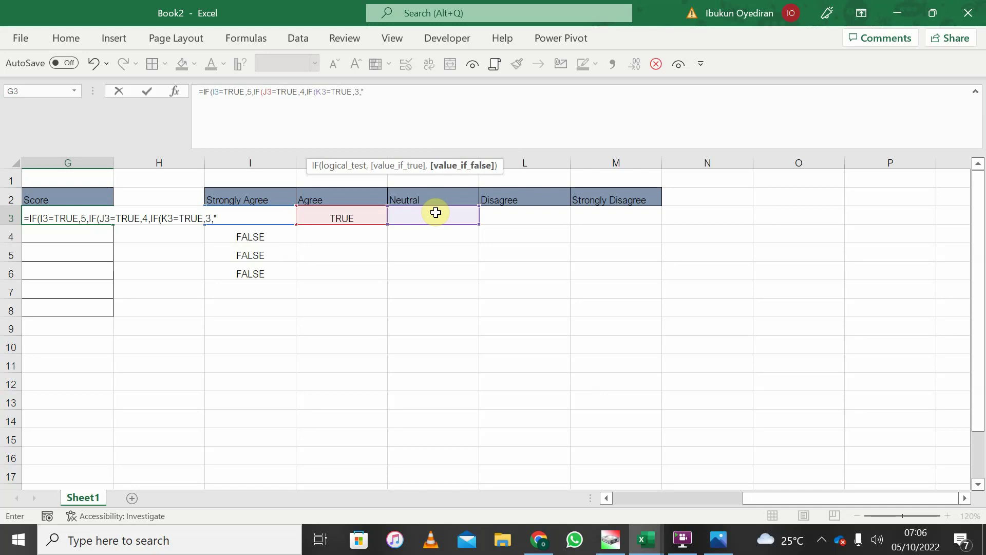
pyautogui.write('"')
pyautogui.click(375, 89)
pyautogui.write('")))')
pyautogui.press('Return')
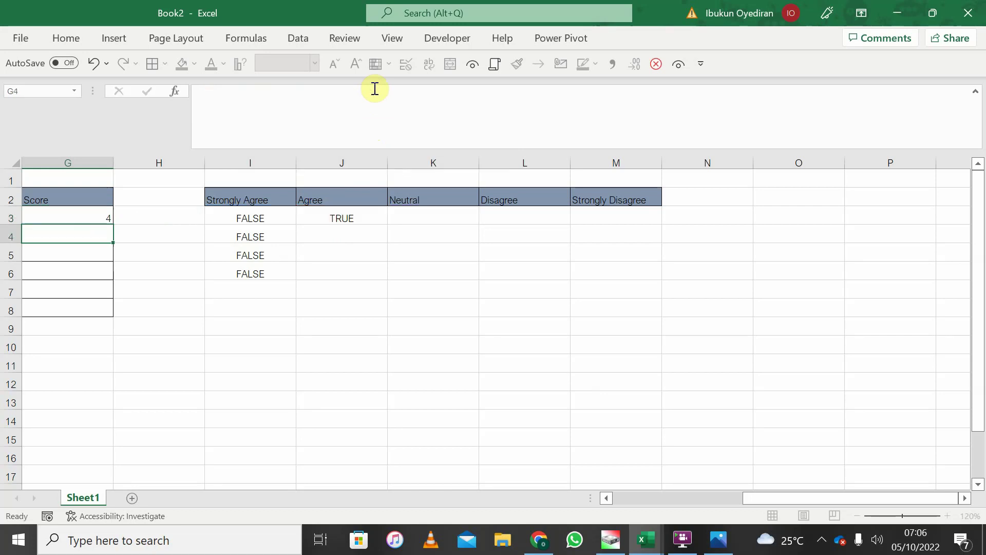
# Step: Toggle Appraisal 1's Agree, Neutral and Strongly Agree checkboxes, leaving all unticked and G3 blank
pyautogui.hscroll(-3, 194, 231)
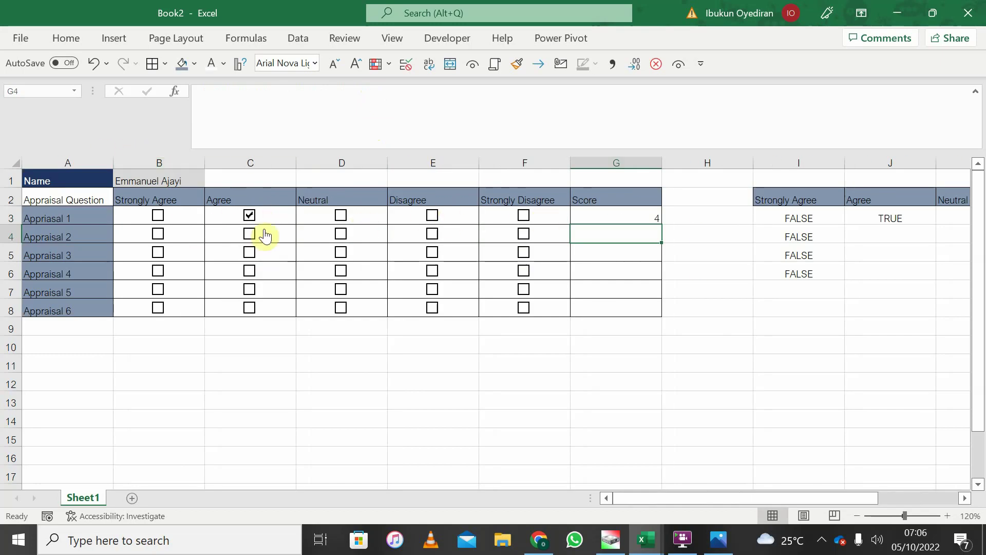
pyautogui.click(248, 220)
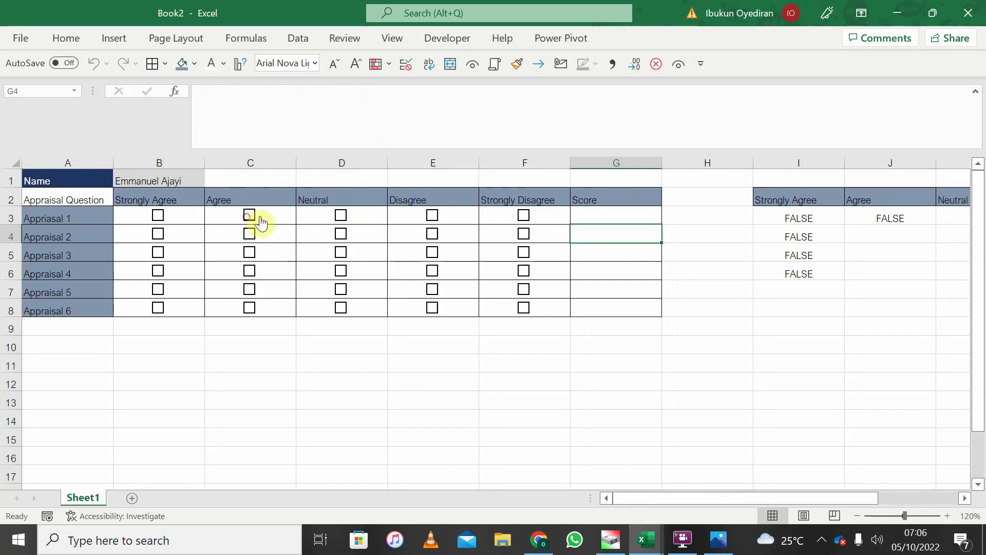
pyautogui.click(341, 220)
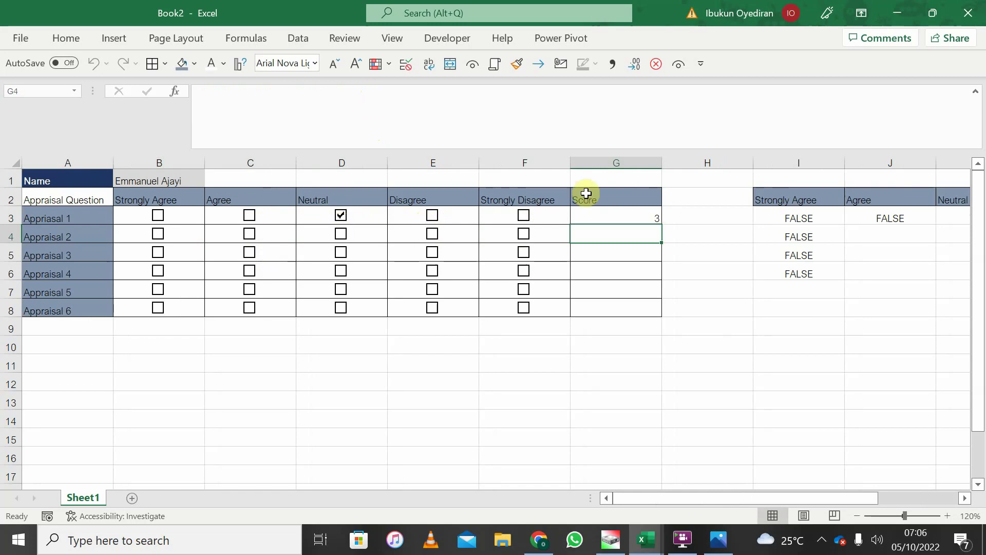
pyautogui.click(340, 216)
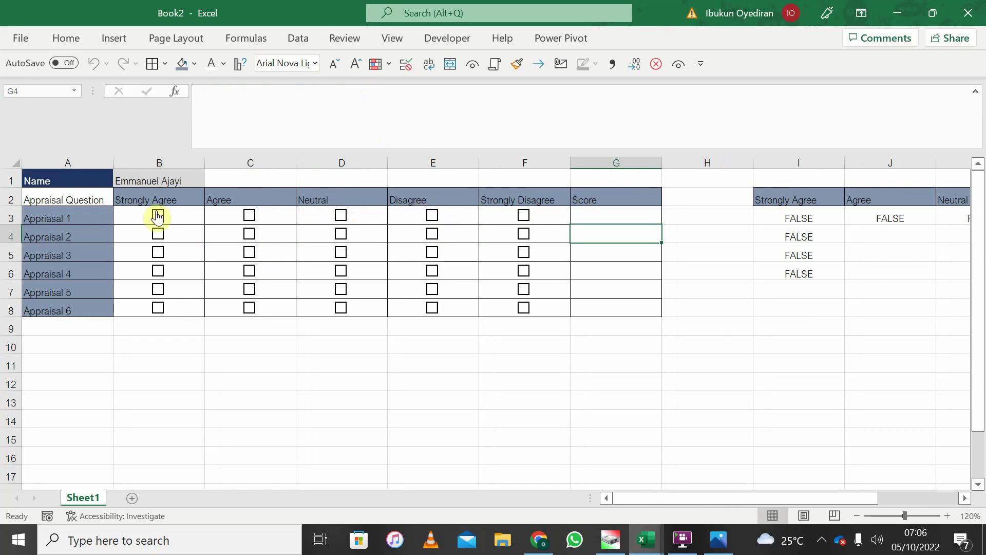
pyautogui.click(158, 218)
pyautogui.click(161, 219)
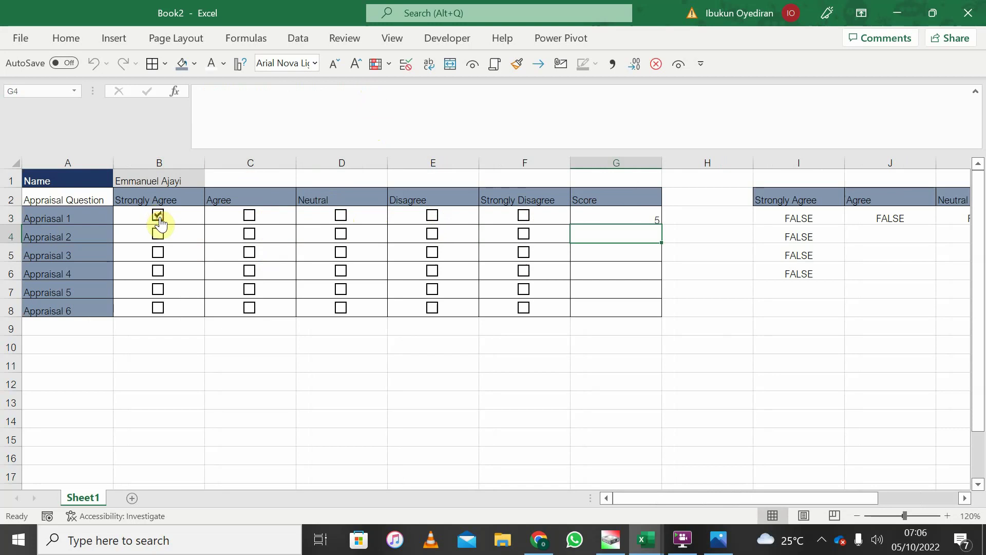
# Step: Reopen G3's formula and add a Disagree branch where L3=TRUE scores 2
pyautogui.click(626, 214)
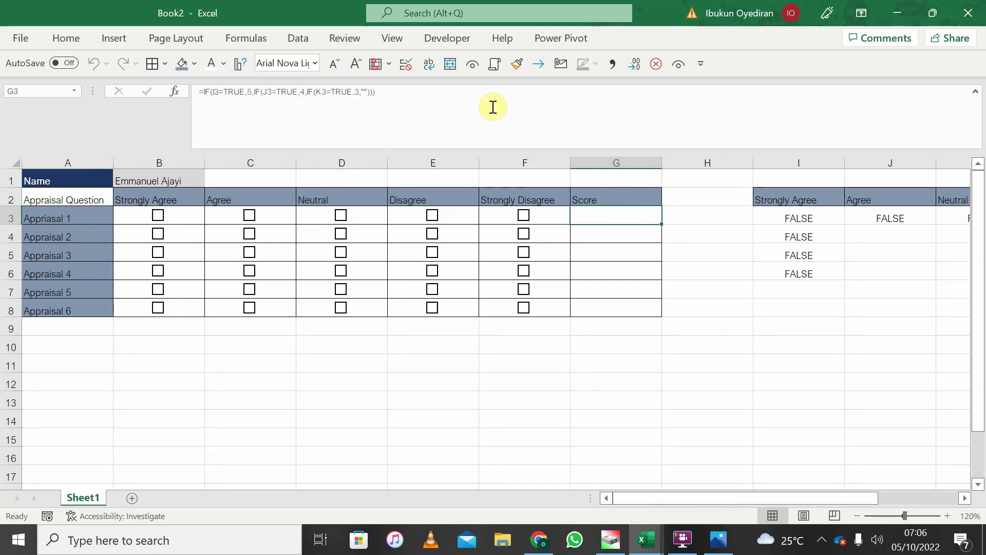
pyautogui.click(379, 94)
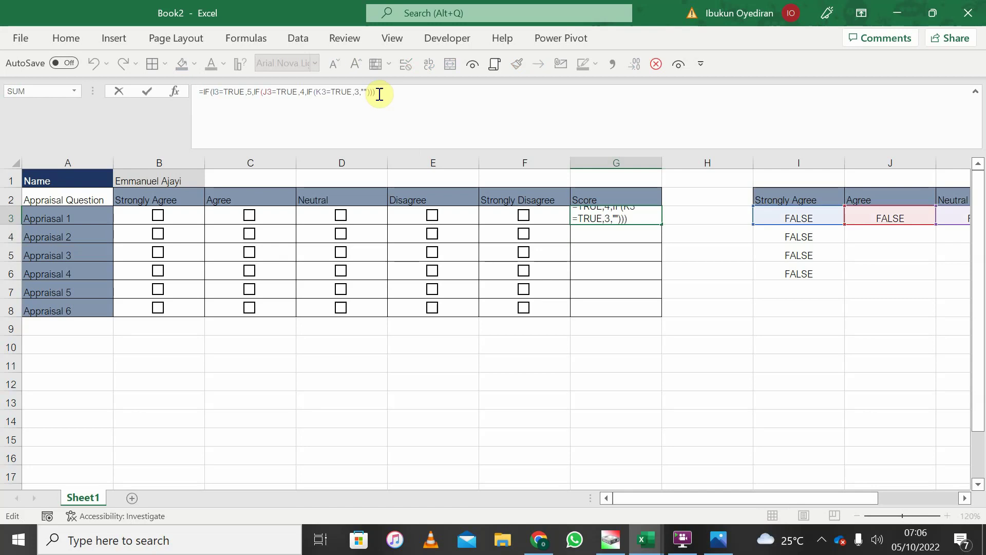
pyautogui.press('BackSpace')
pyautogui.press('BackSpace')
pyautogui.press('BackSpace')
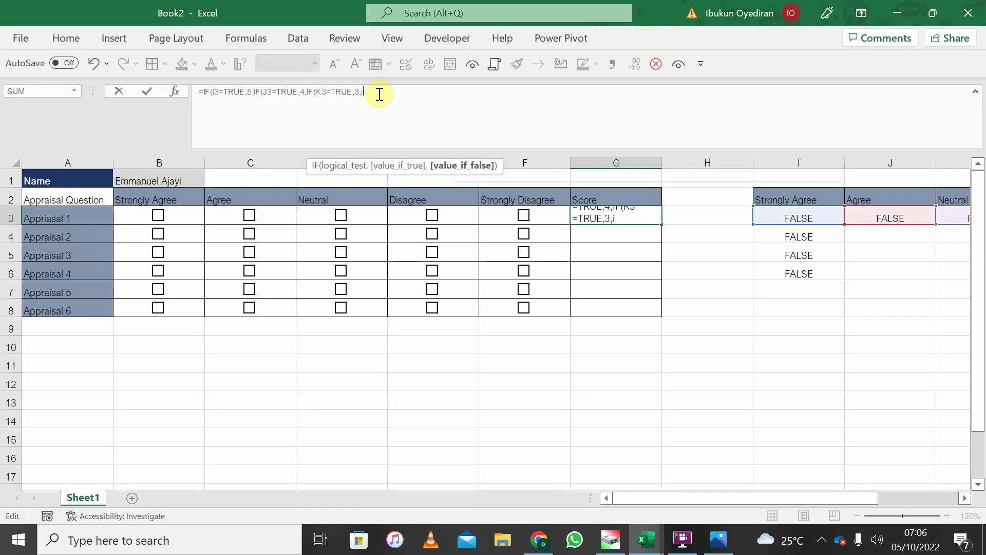
pyautogui.write('IF(')
pyautogui.hscroll(7, 619, 237)
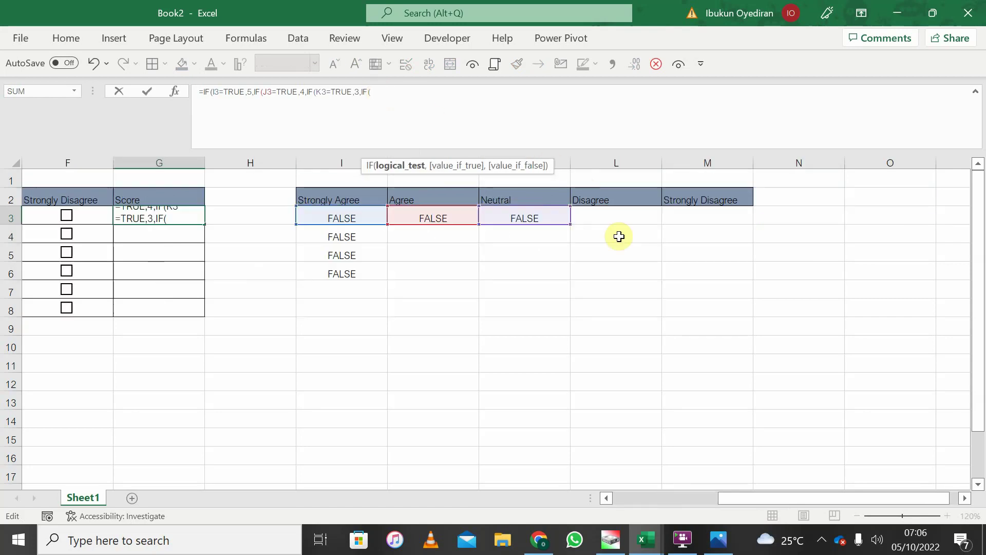
pyautogui.click(436, 214)
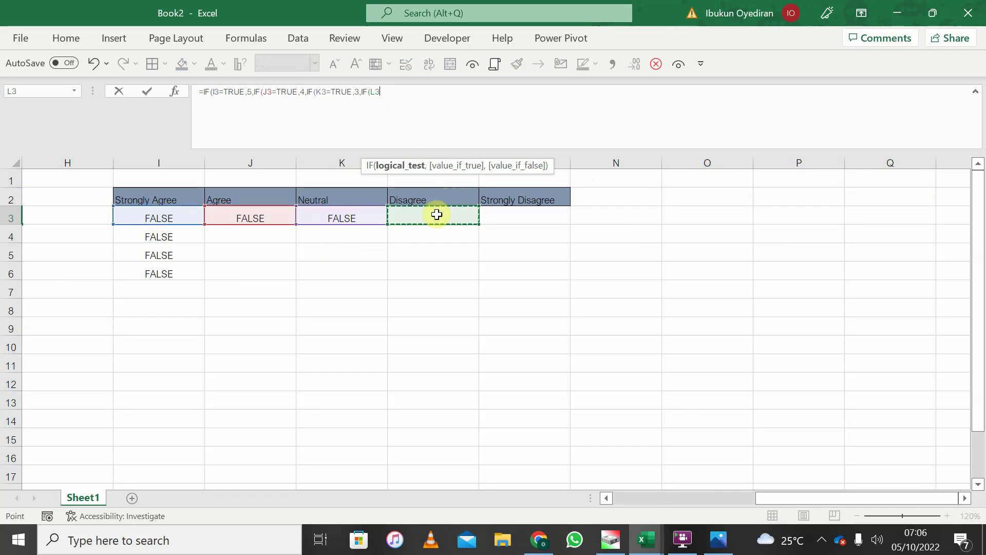
pyautogui.write('=TRUE')
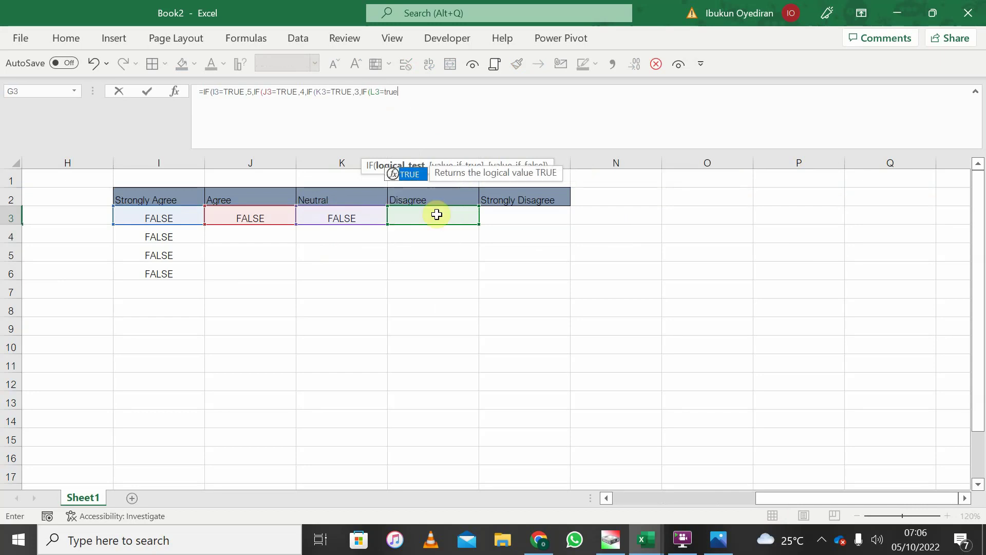
pyautogui.write(',2')
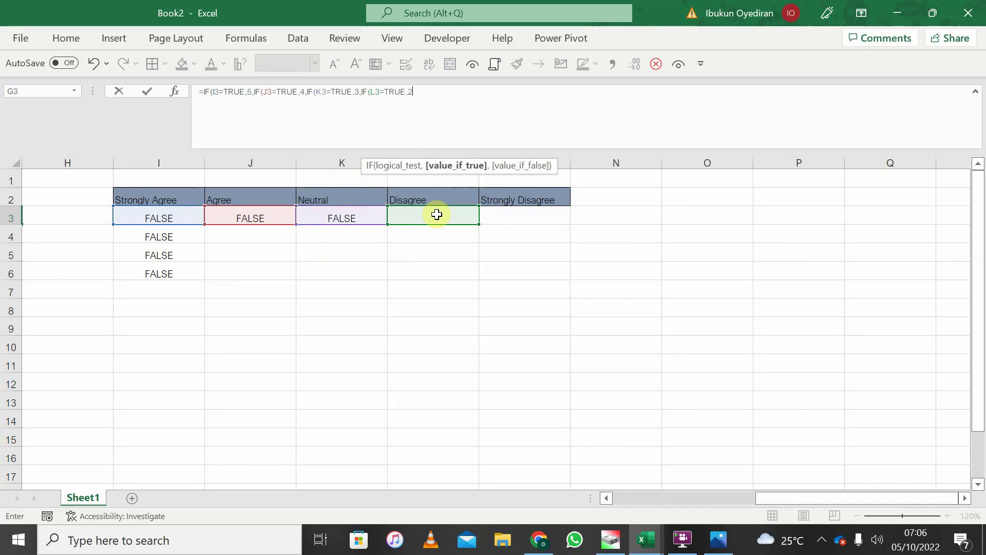
pyautogui.write(',IF(')
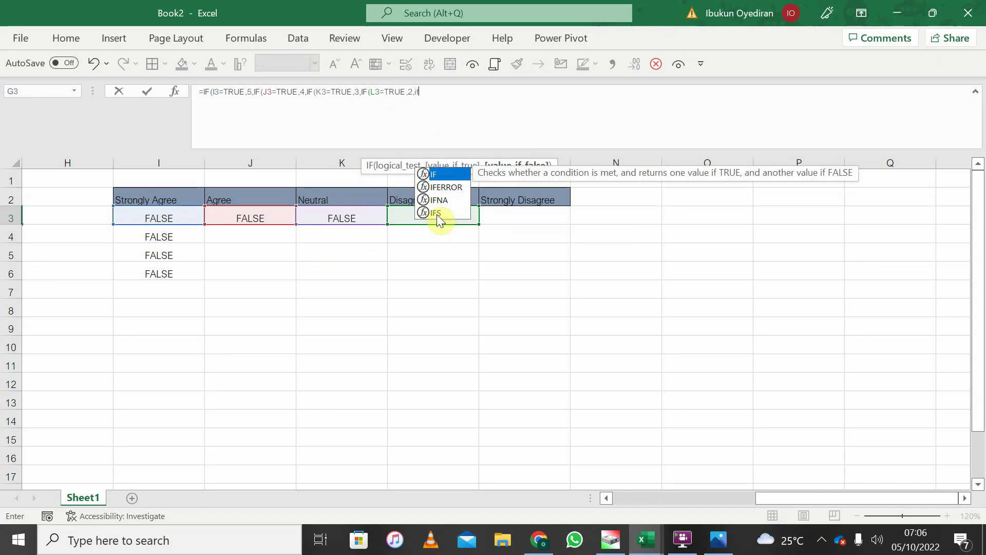
# Step: Add the Strongly Disagree branch (M3=TRUE scores 1, else blank) and close all brackets
pyautogui.click(512, 216)
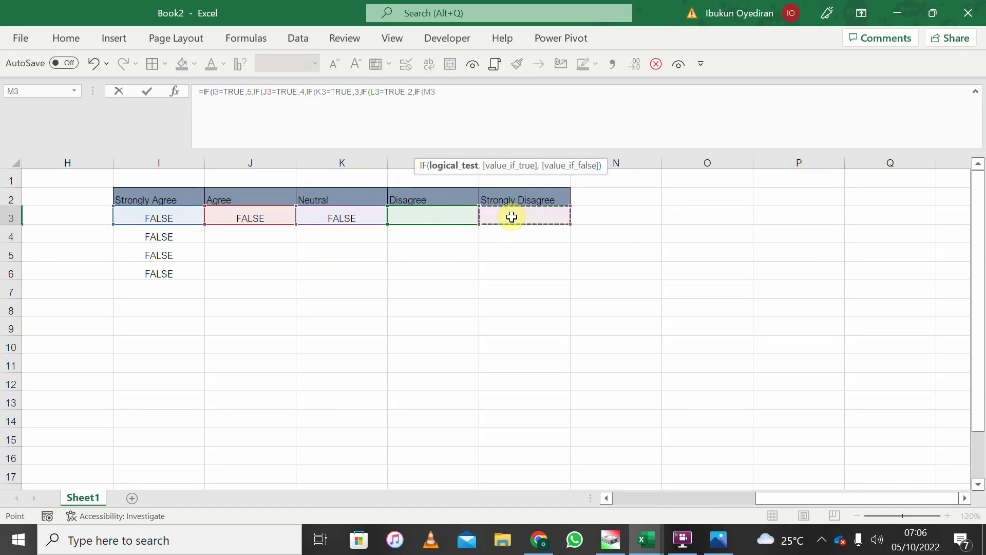
pyautogui.write('=true')
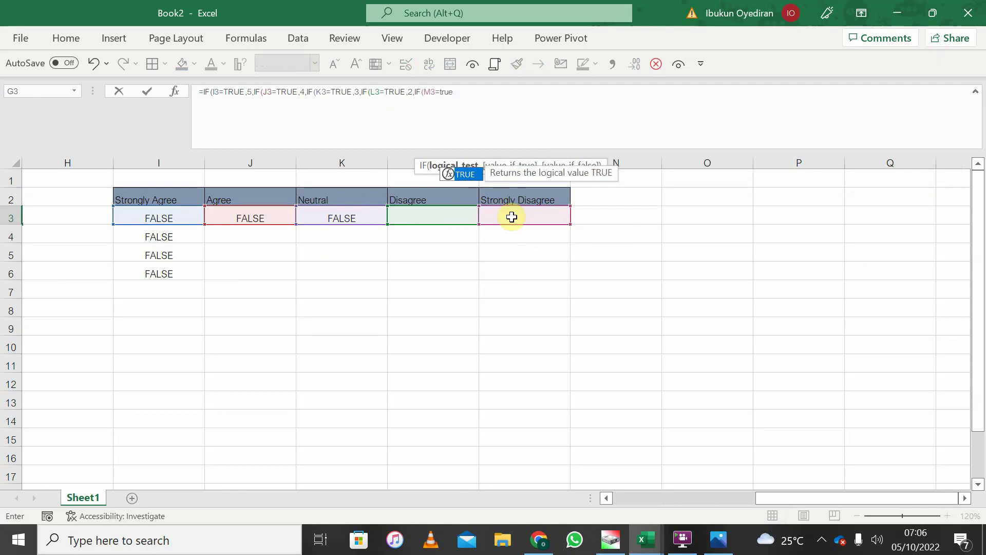
pyautogui.press('Tab')
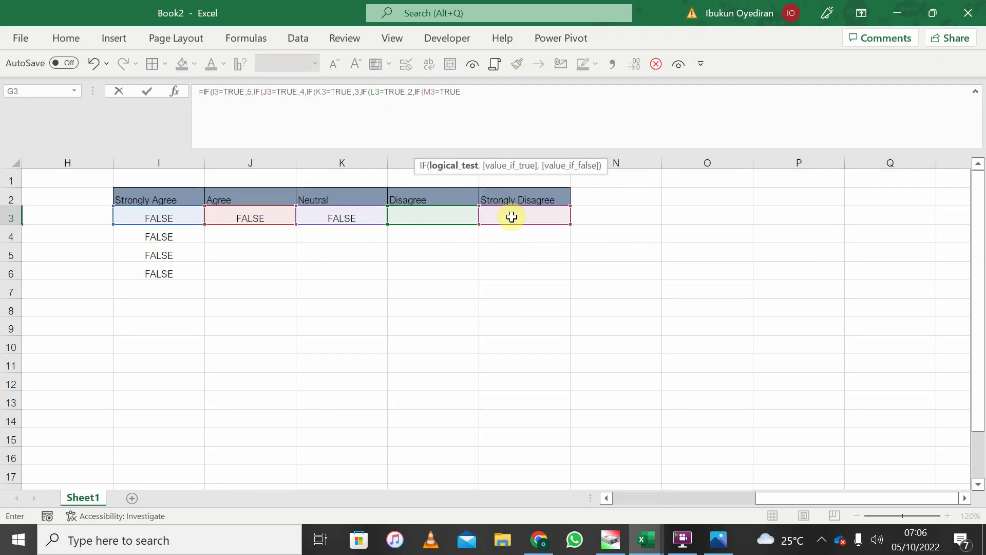
pyautogui.write(',')
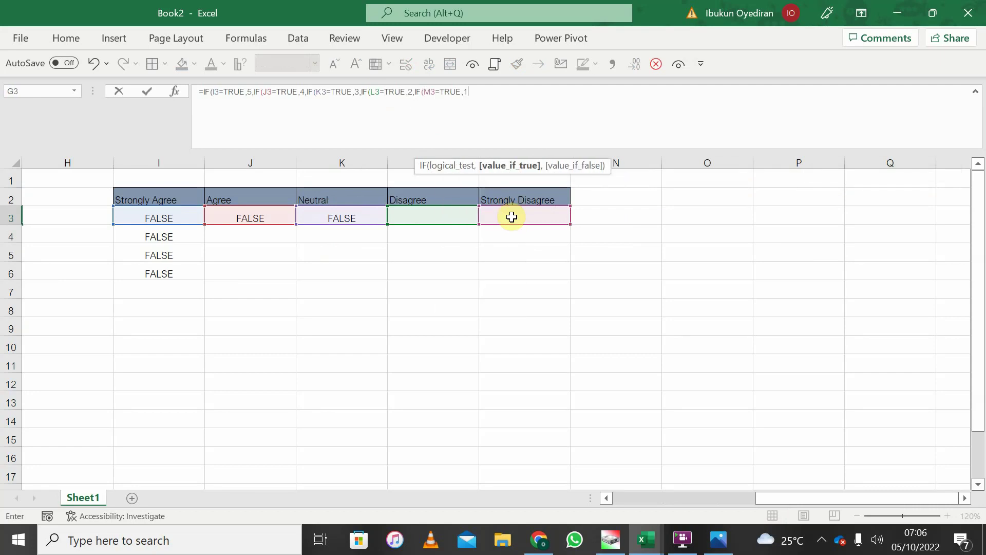
pyautogui.write('1,')
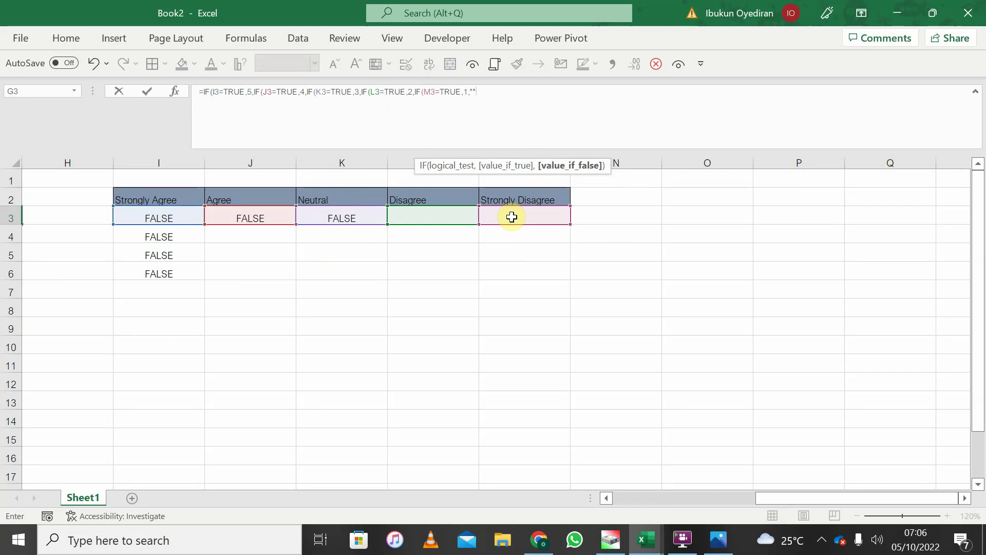
pyautogui.write('""))))')
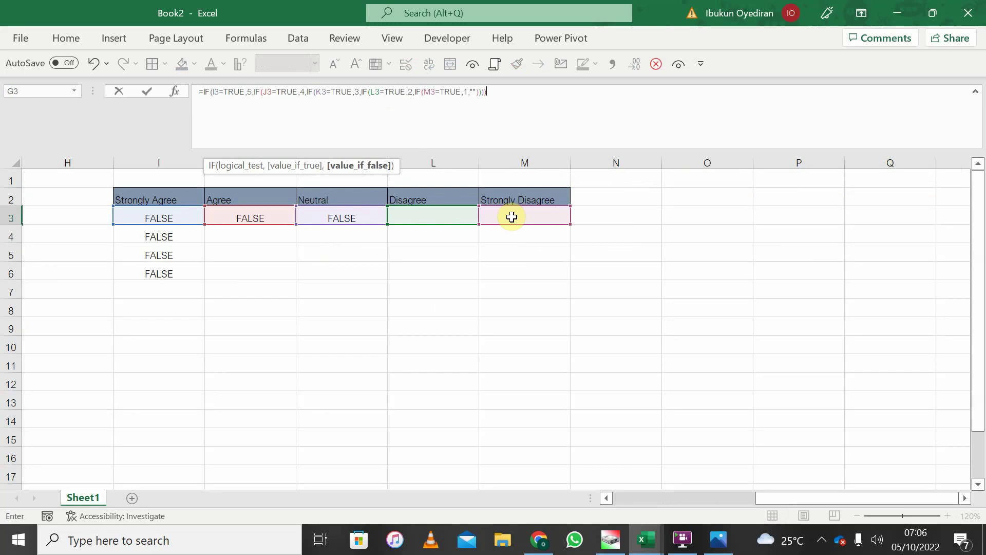
pyautogui.write(')')
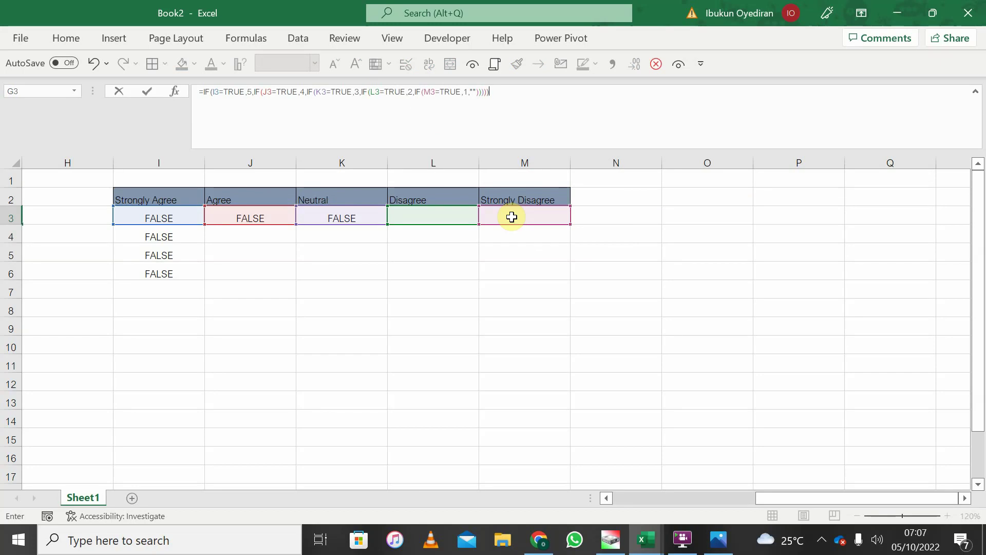
pyautogui.press('Return')
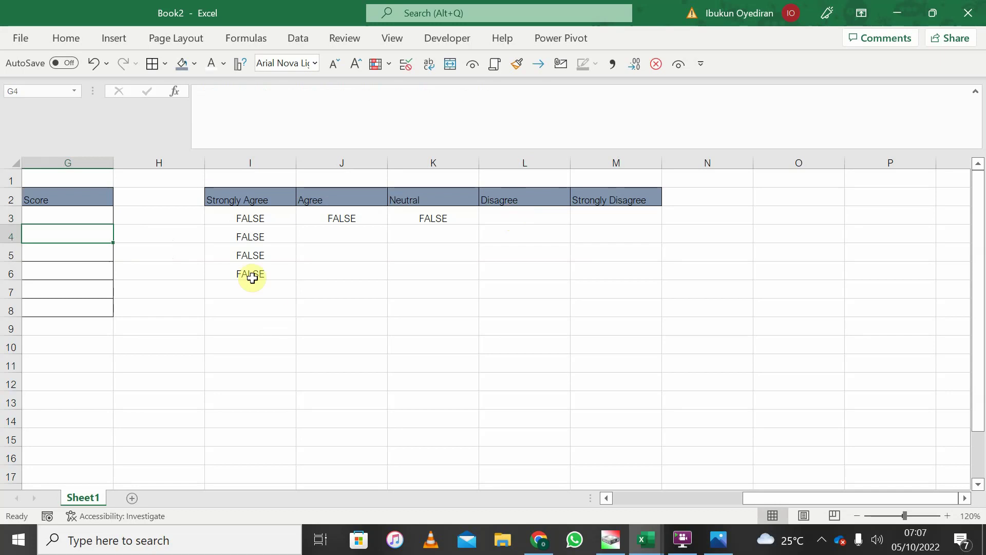
pyautogui.hscroll(-3, 252, 278)
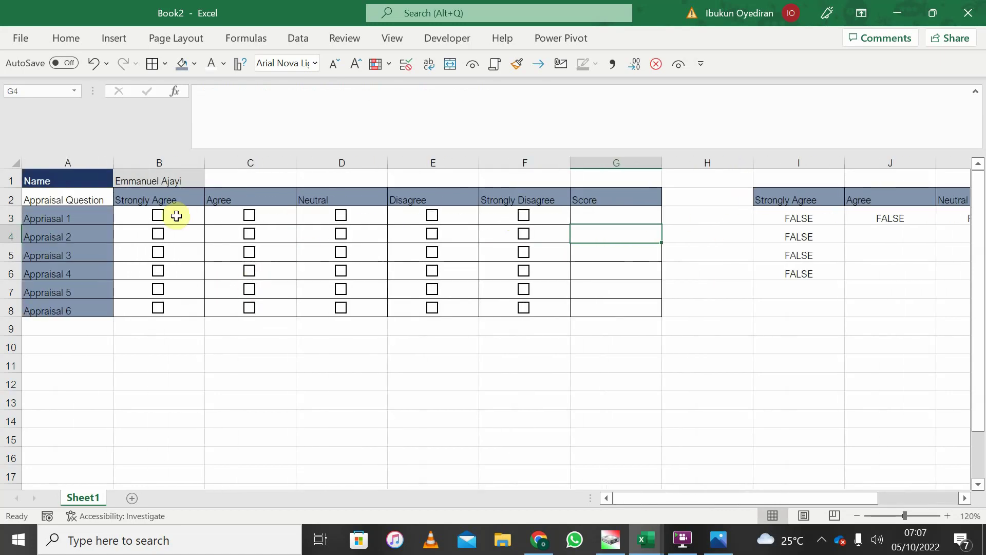
pyautogui.click(158, 217)
pyautogui.click(157, 218)
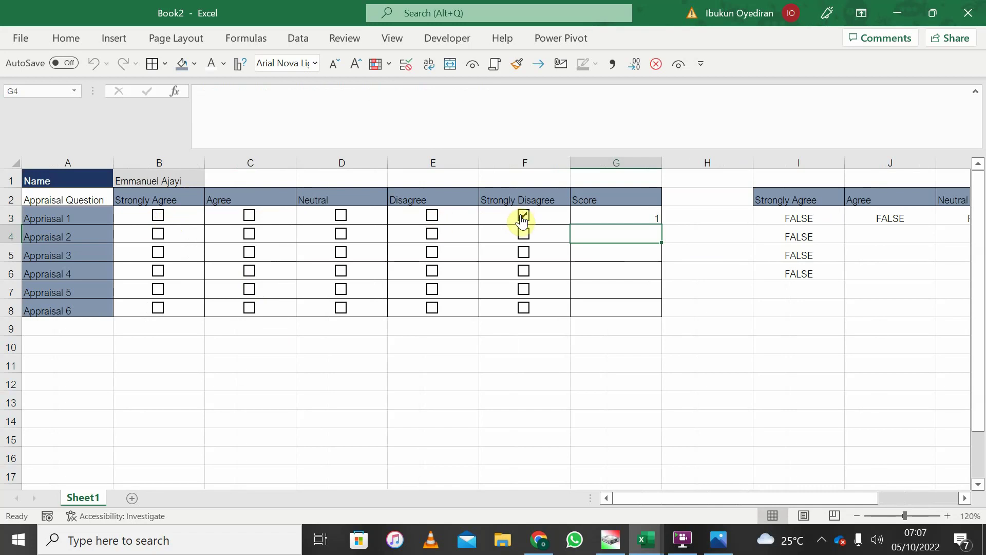
pyautogui.click(634, 215)
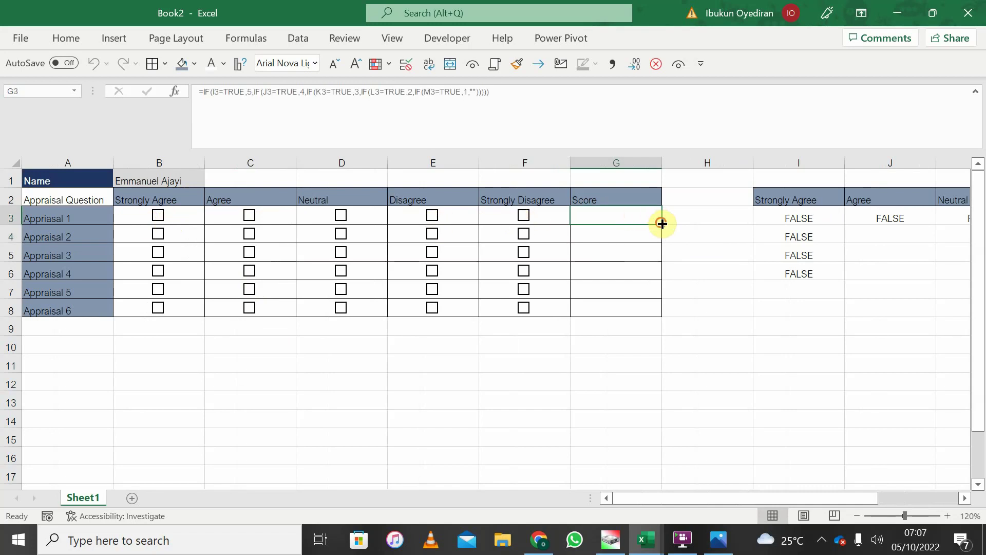
# Step: Fill G3's score formula down to G8 and tick Agree for Appraisal 4, Neutral for 1, Agree for 2
pyautogui.moveTo(662, 224); pyautogui.dragTo(656, 308)
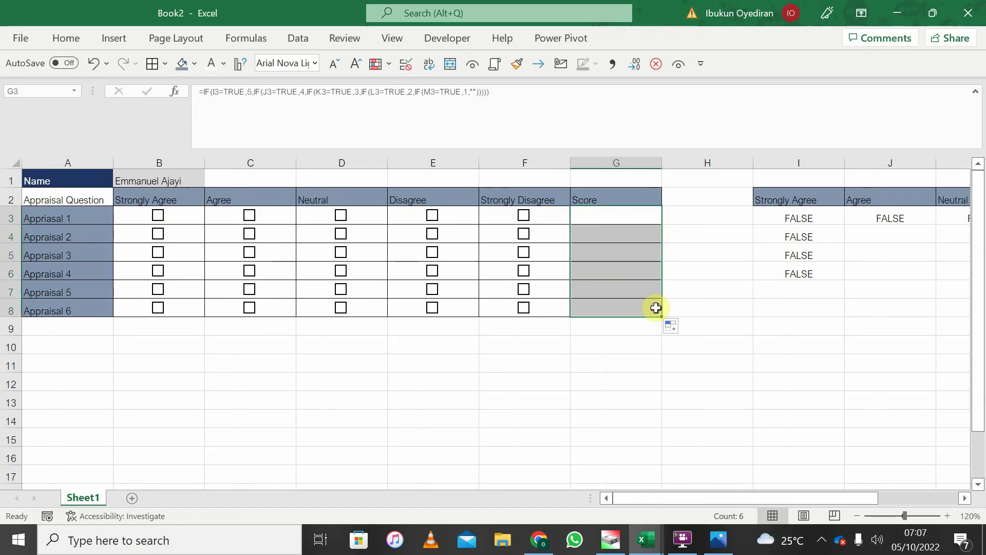
pyautogui.click(249, 271)
pyautogui.click(341, 215)
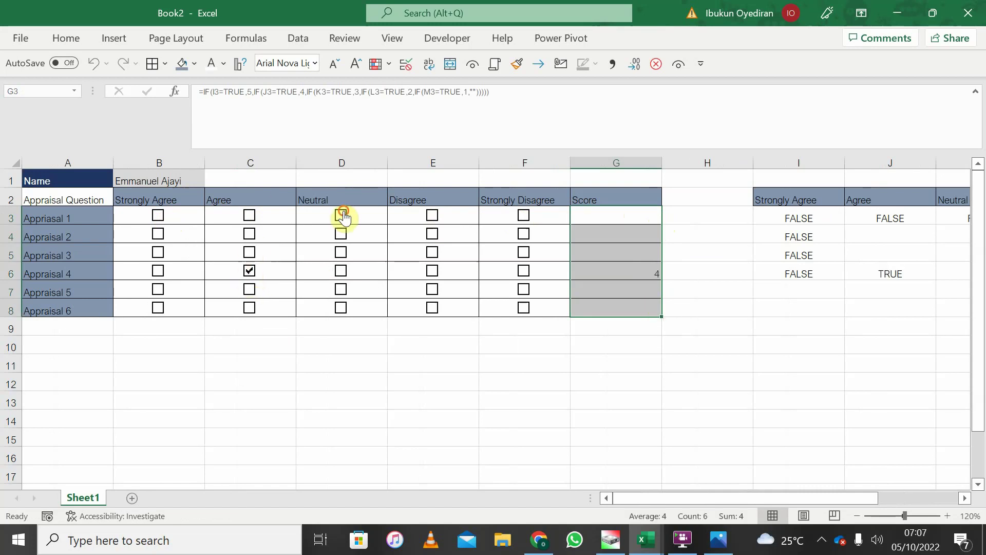
pyautogui.click(250, 235)
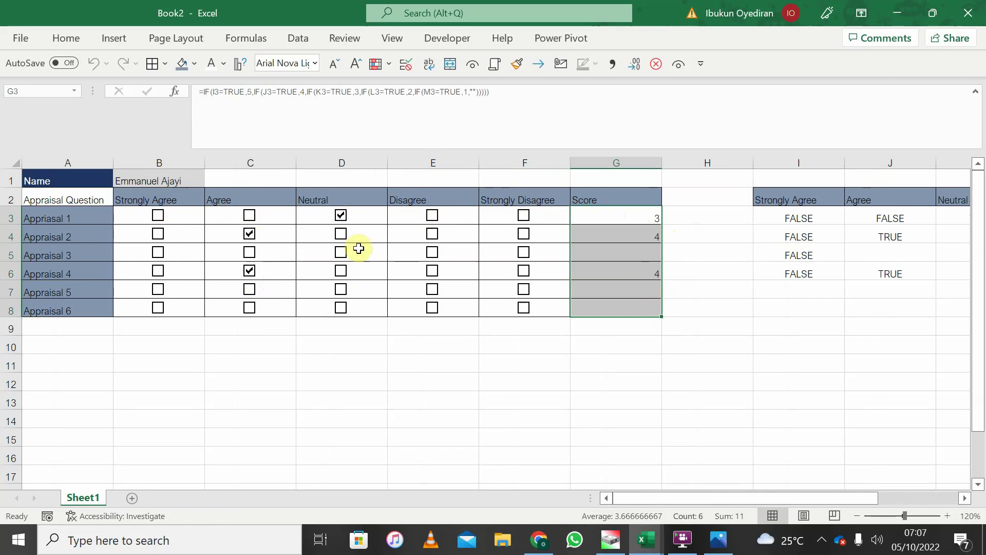
# Step: Tick Neutral for Appraisal 3, Agree for 5 and Disagree for 6, giving scores 3, 4, 3, 4, 4, 2
pyautogui.click(433, 271)
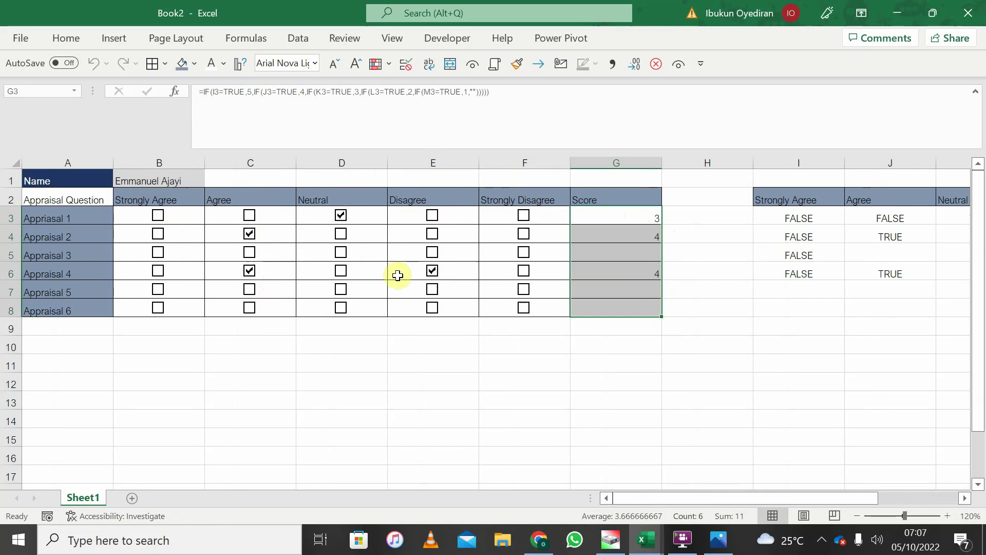
pyautogui.click(433, 275)
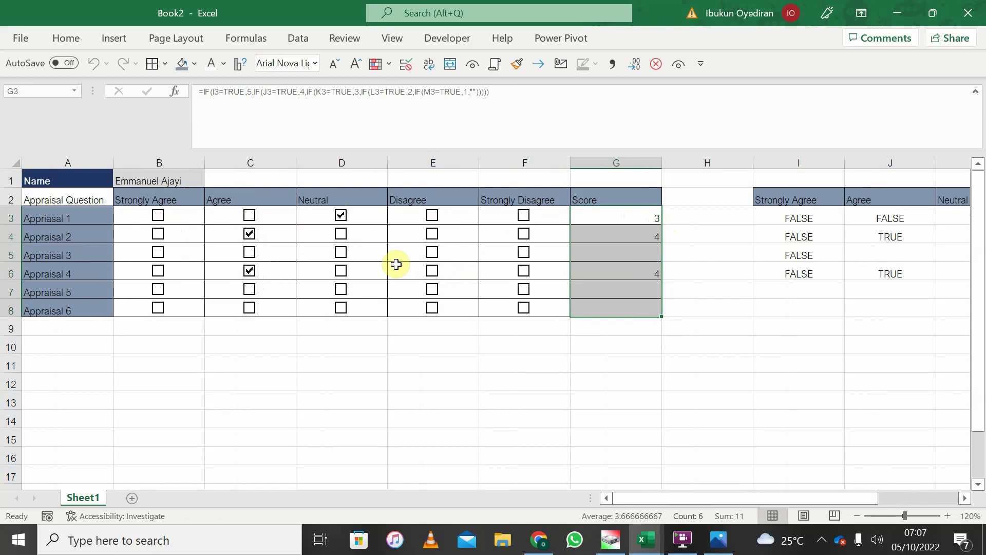
pyautogui.click(342, 254)
pyautogui.click(250, 292)
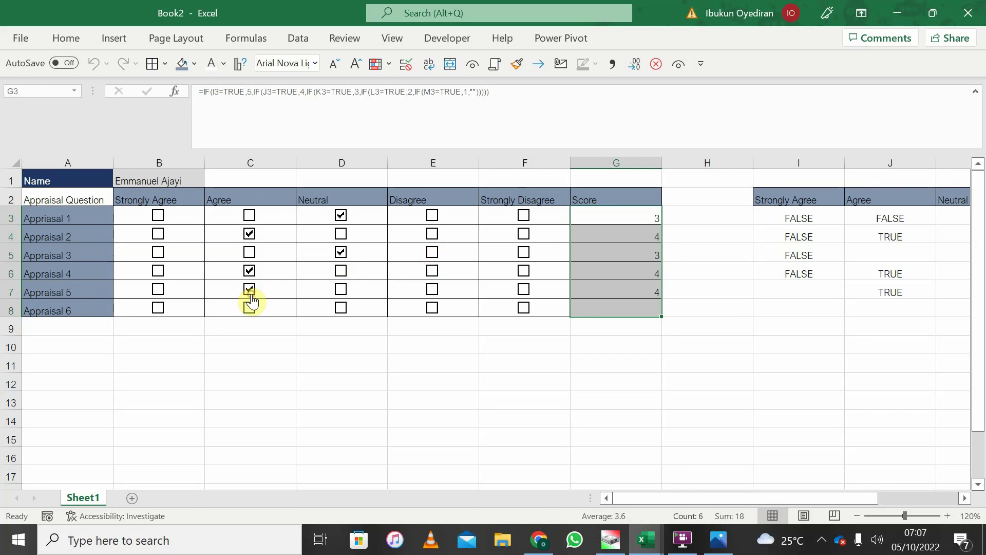
pyautogui.click(433, 310)
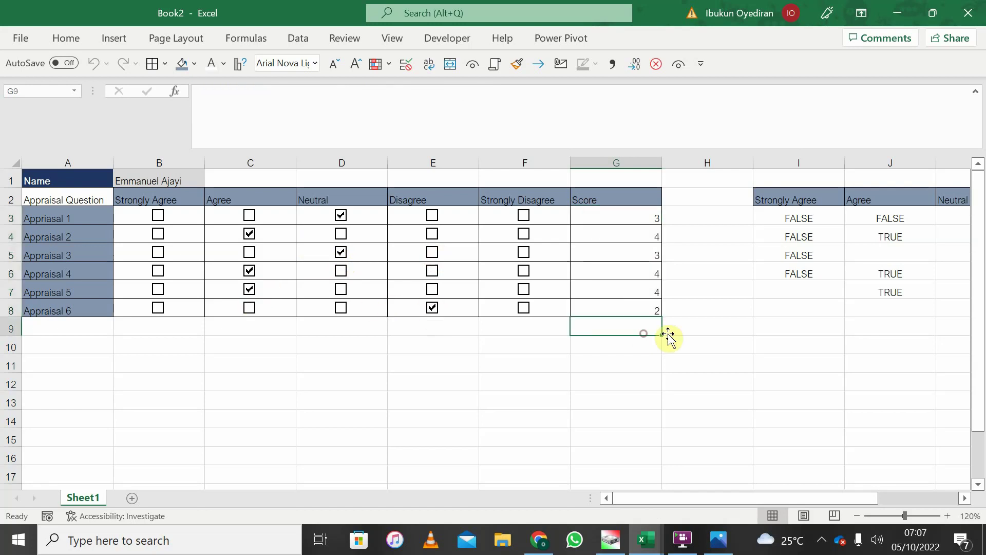
pyautogui.click(645, 329)
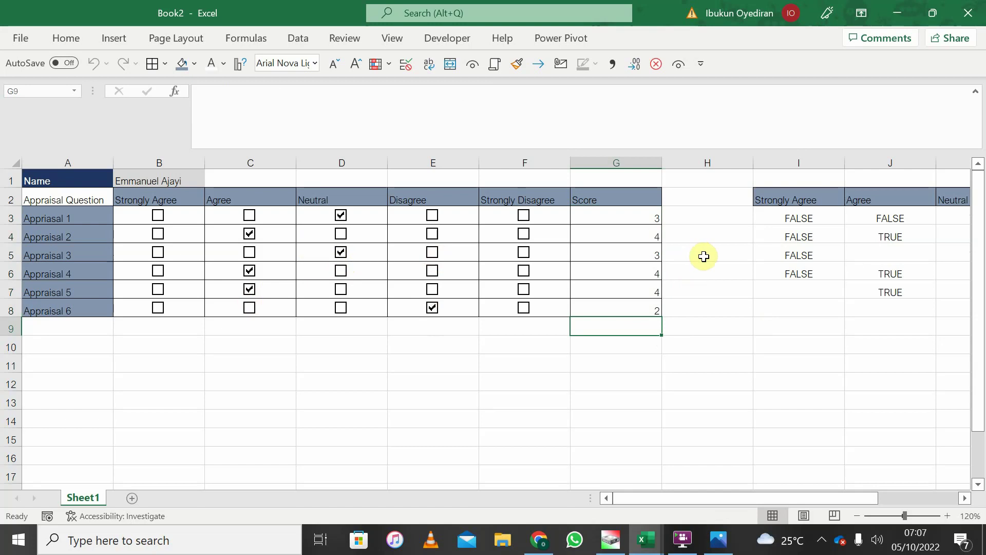
pyautogui.hscroll(1, 704, 256)
pyautogui.hscroll(3, 704, 256)
# Step: Hide the helper columns H through M with Ctrl+0
pyautogui.moveTo(337, 162); pyautogui.dragTo(433, 163)
pyautogui.moveTo(684, 167); pyautogui.dragTo(802, 180)
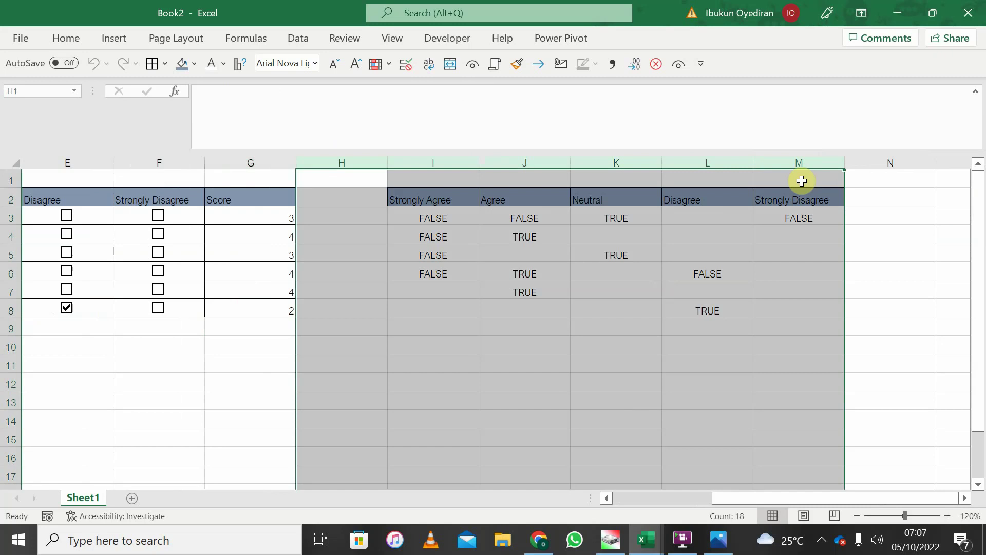
pyautogui.hotkey('ctrl', '0')
pyautogui.hscroll(-1, 488, 269)
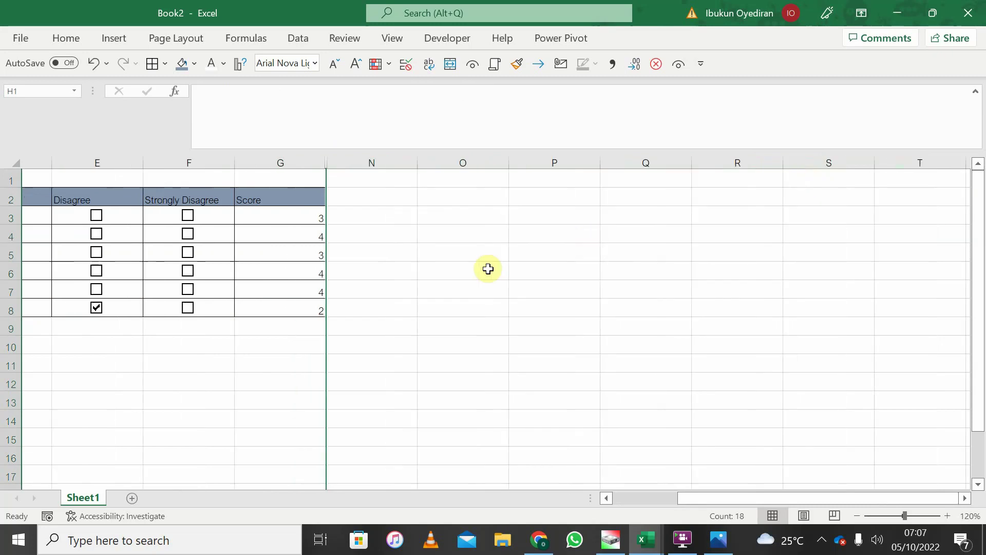
pyautogui.hscroll(-3, 488, 269)
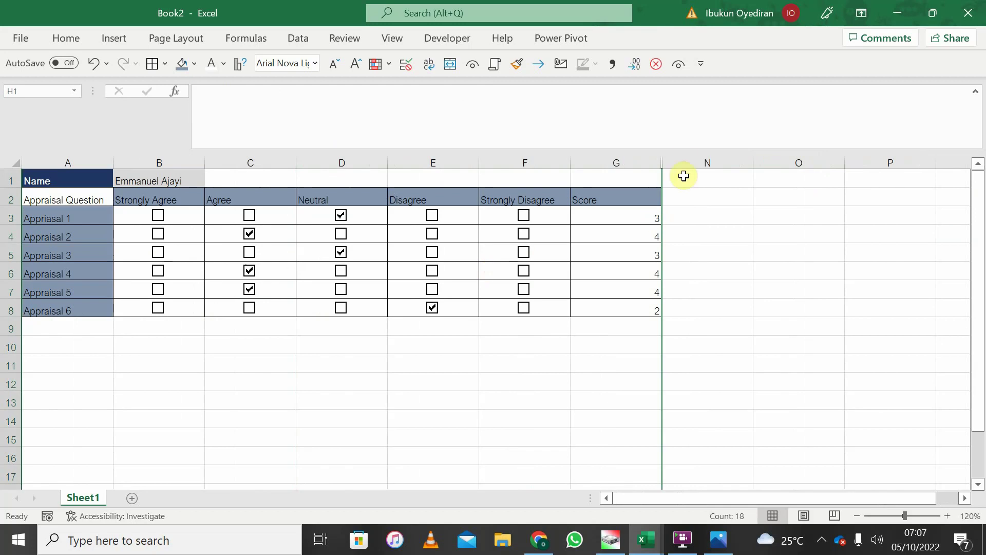
# Step: Select columns N and O and open their context menu, then dismiss it without changes
pyautogui.moveTo(682, 159); pyautogui.dragTo(792, 170)
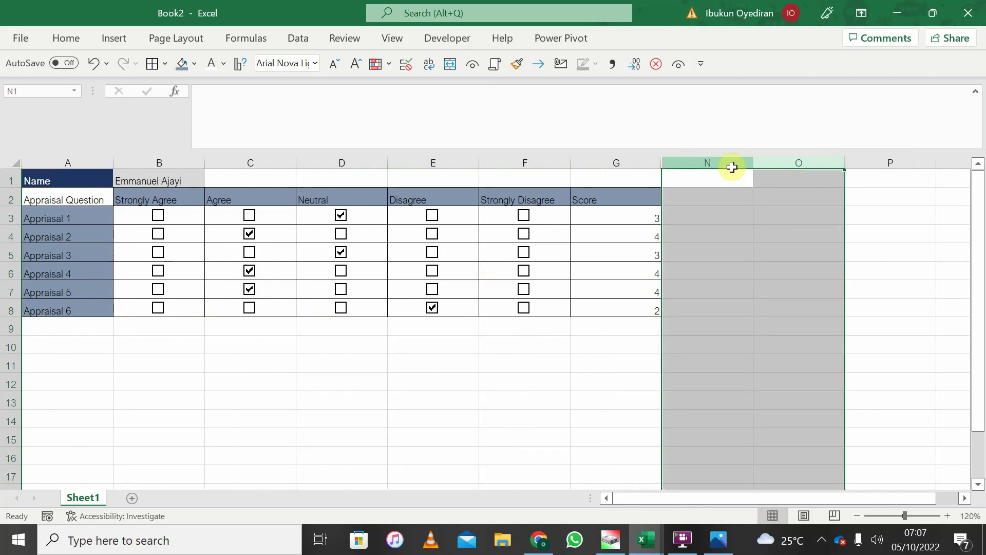
pyautogui.rightClick(709, 155)
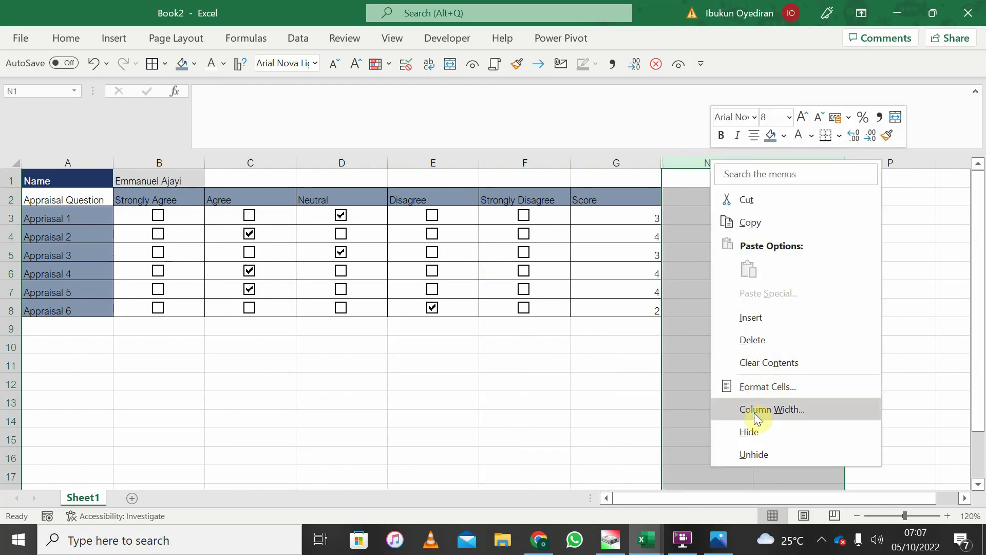
pyautogui.click(459, 386)
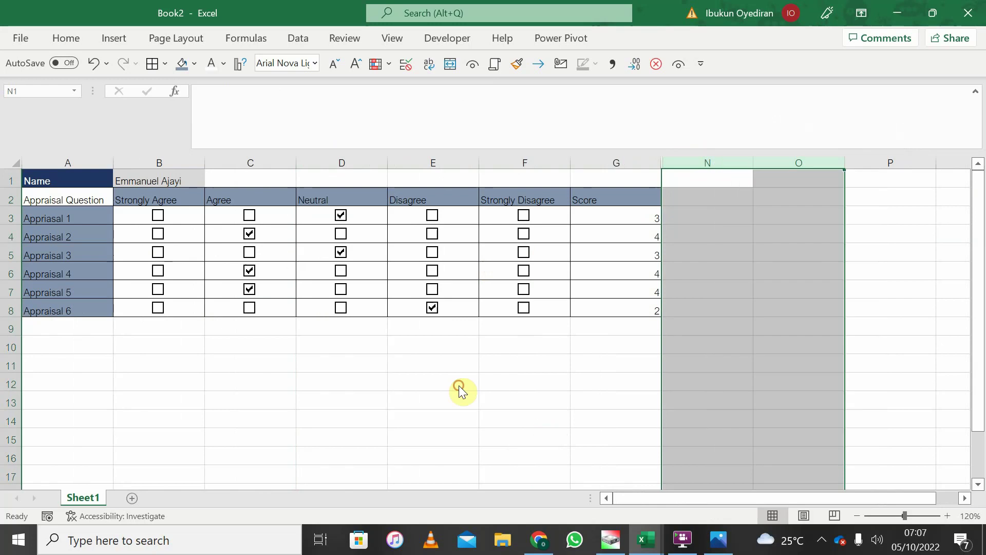
pyautogui.click(508, 379)
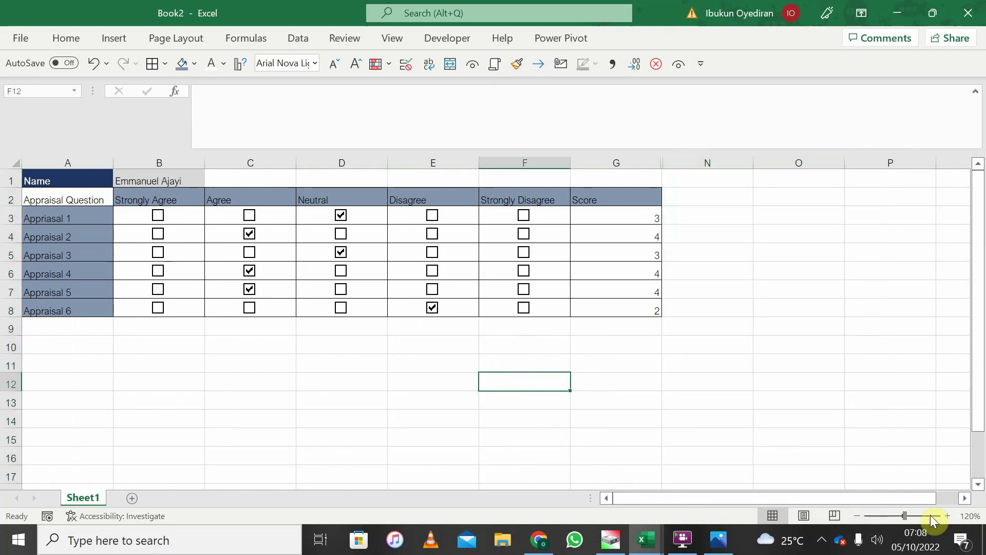
# Step: Zoom the sheet in to 150% using the status-bar zoom control
pyautogui.click(949, 516)
pyautogui.click(950, 516)
pyautogui.click(949, 516)
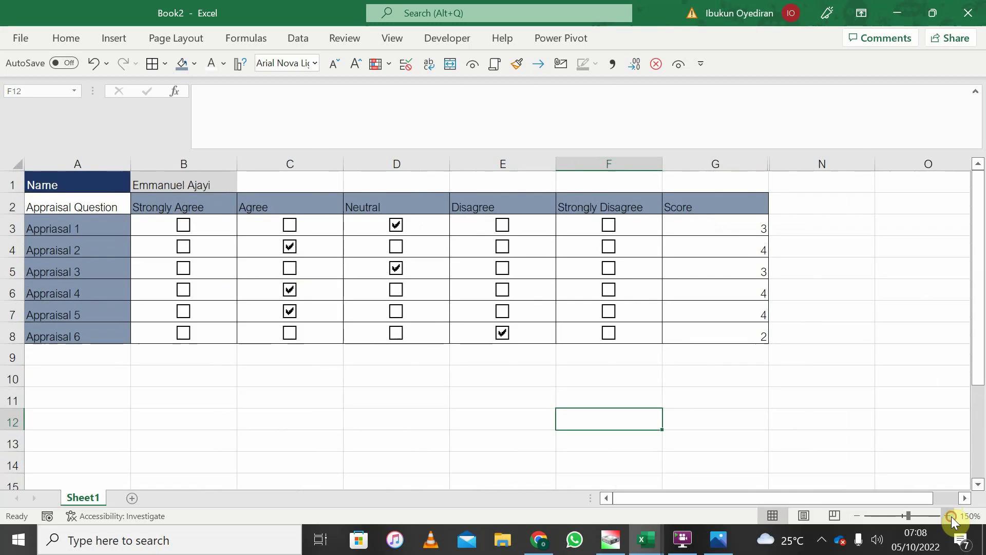